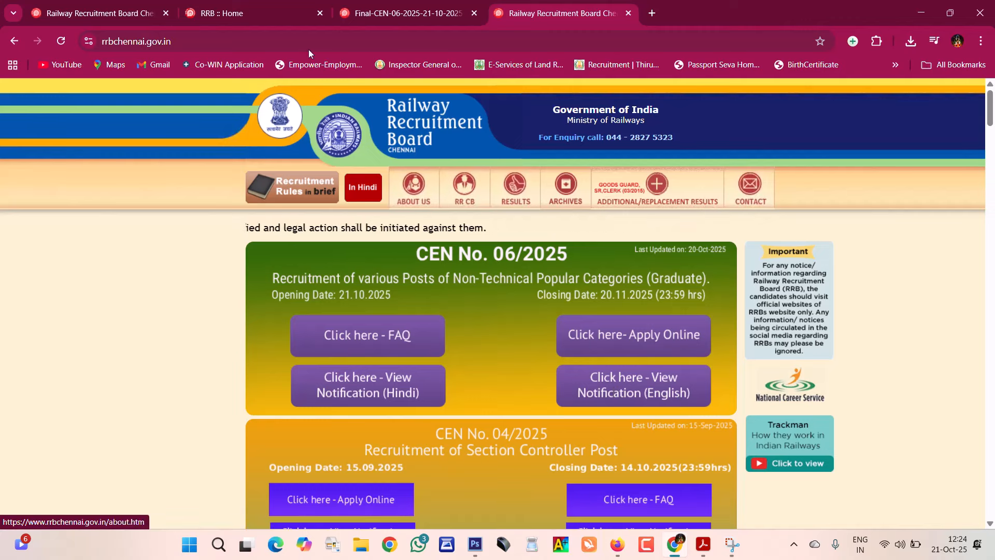
- Switch to the CEN 06/2025 notification PDF and scroll through its zone-wise vacancy tables
{"action": "left_click", "coordinate": [370, 11]}
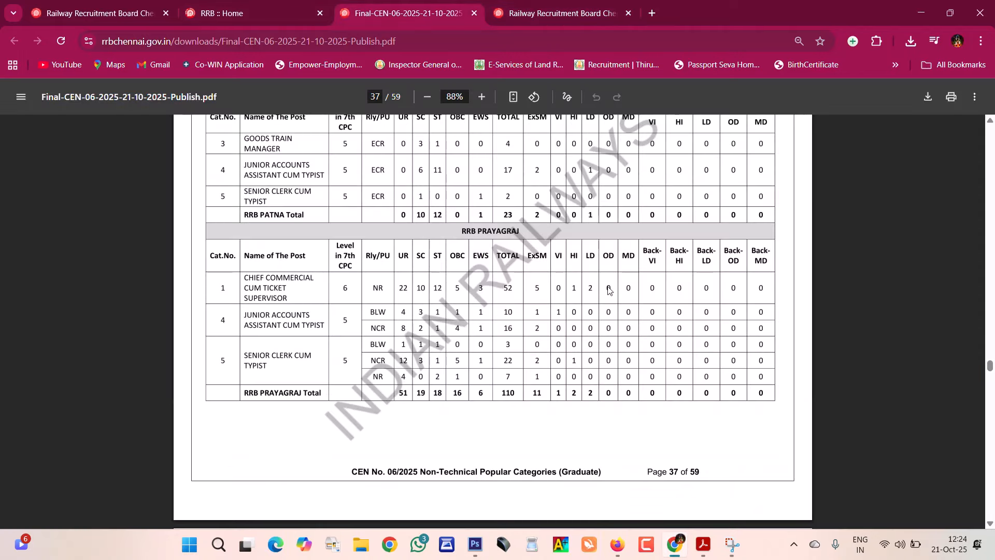
{"action": "scroll", "coordinate": [609, 291], "scroll_direction": "up", "scroll_amount": 2}
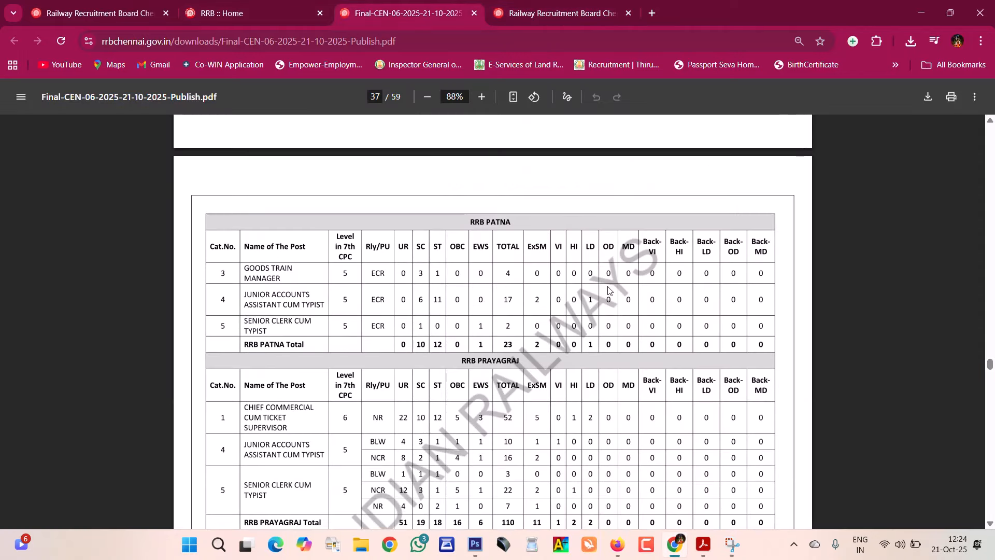
{"action": "scroll", "coordinate": [610, 291], "scroll_direction": "up", "scroll_amount": 10}
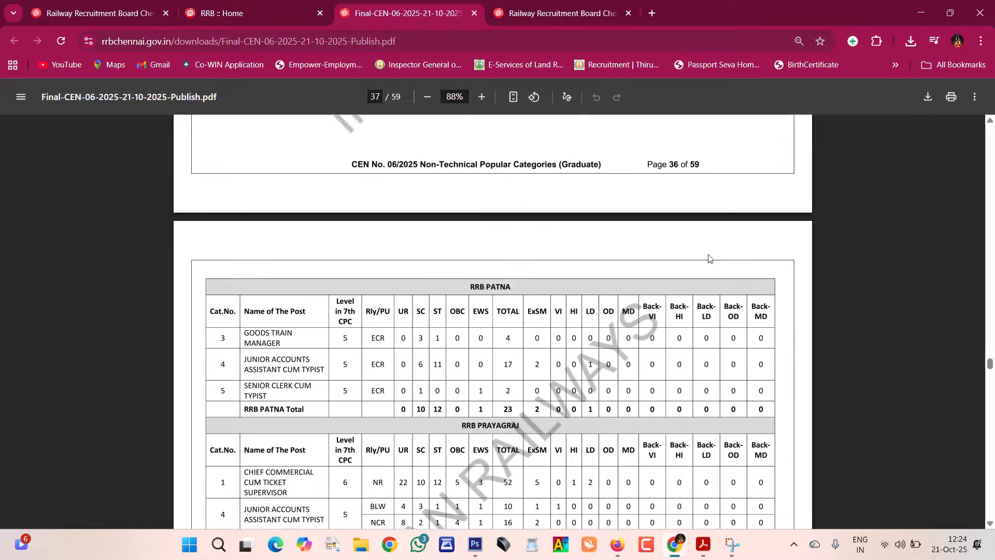
{"action": "scroll", "coordinate": [595, 298], "scroll_direction": "up", "scroll_amount": 10}
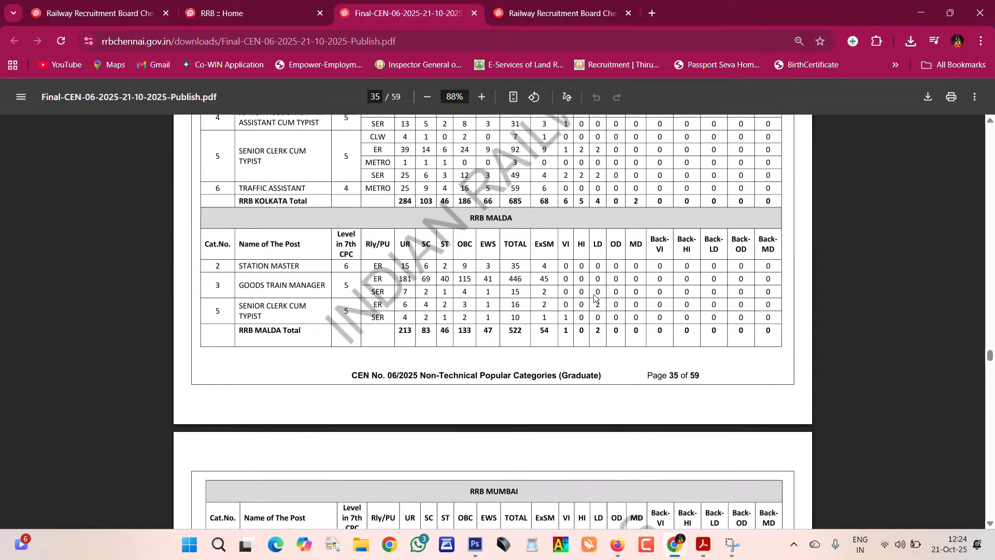
{"action": "scroll", "coordinate": [595, 298], "scroll_direction": "up", "scroll_amount": 15}
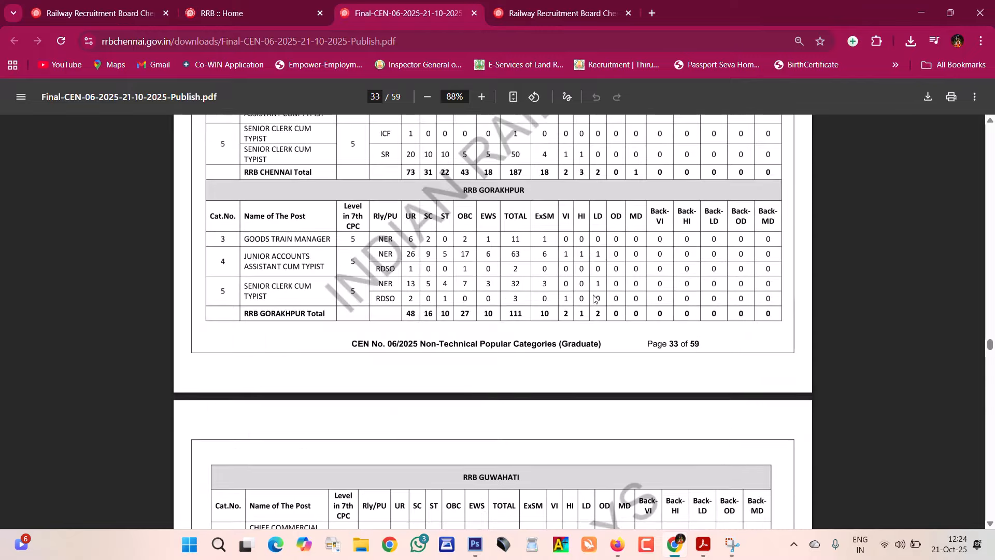
{"action": "scroll", "coordinate": [595, 298], "scroll_direction": "down", "scroll_amount": 2}
{"action": "scroll", "coordinate": [593, 298], "scroll_direction": "up", "scroll_amount": 5}
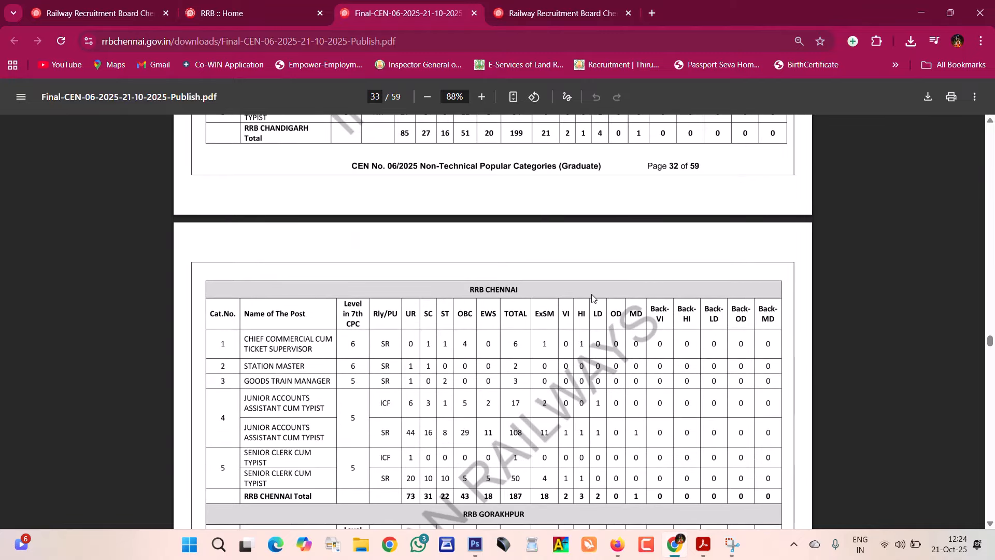
{"action": "scroll", "coordinate": [509, 274], "scroll_direction": "down", "scroll_amount": 3}
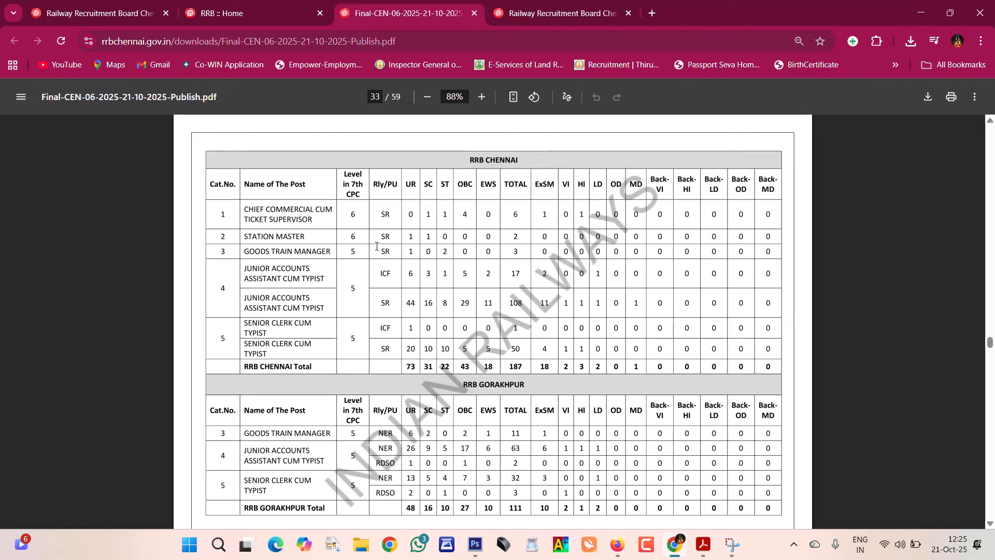
- Settle on page 36 showing the RRB Mumbai vacancy table totalling 596 posts
{"action": "mouse_move", "coordinate": [990, 342]}
{"action": "left_mouse_down"}
{"action": "mouse_move", "coordinate": [991, 132]}
{"action": "mouse_move", "coordinate": [989, 358]}
{"action": "left_mouse_up"}
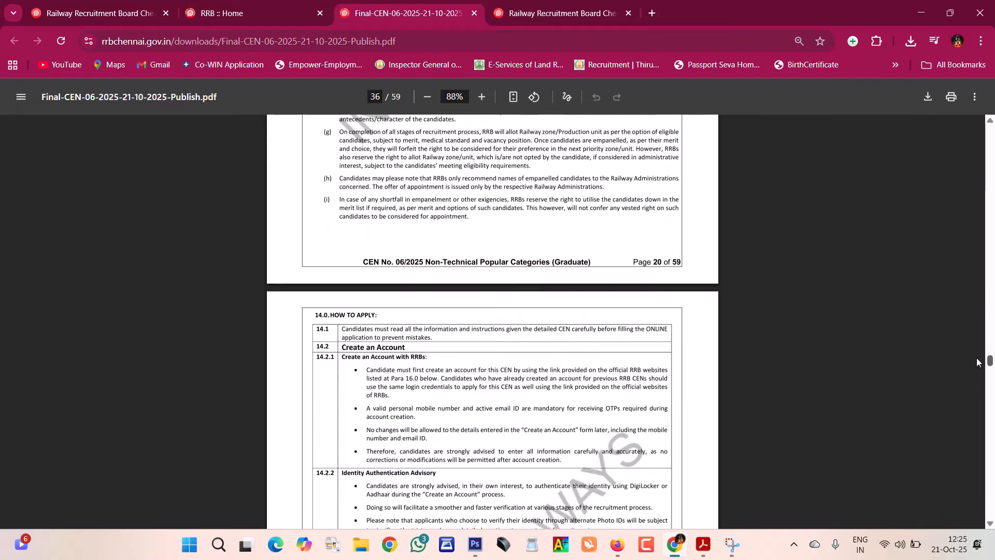
{"action": "scroll", "coordinate": [765, 349], "scroll_direction": "up", "scroll_amount": 4}
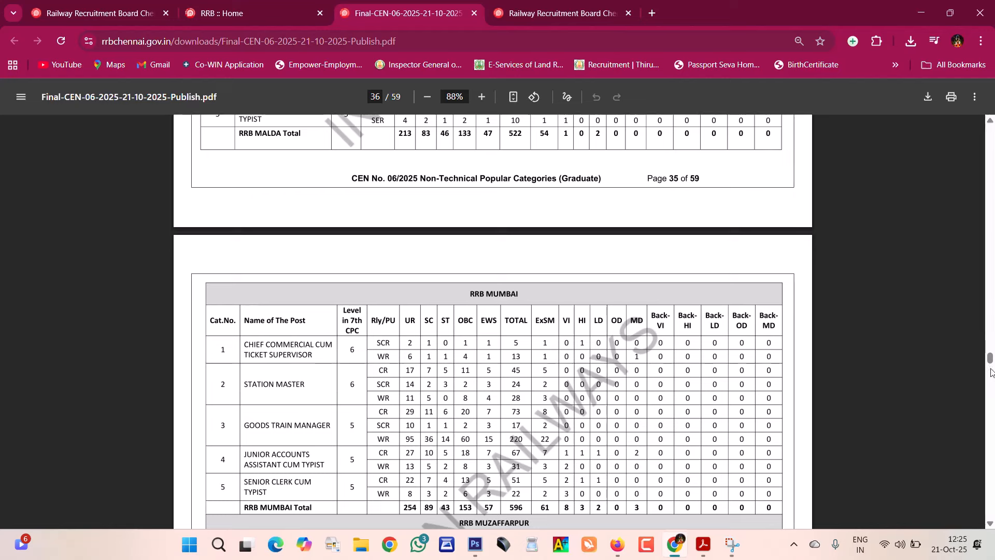
{"action": "mouse_move", "coordinate": [990, 357]}
{"action": "left_mouse_down"}
{"action": "mouse_move", "coordinate": [990, 372]}
{"action": "mouse_move", "coordinate": [985, 353]}
{"action": "left_mouse_up"}
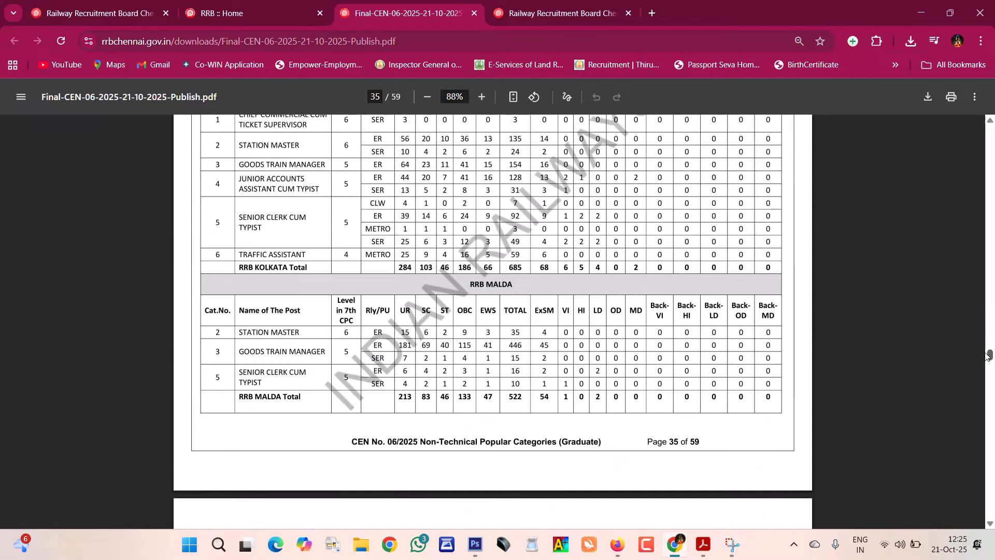
{"action": "scroll", "coordinate": [275, 240], "scroll_direction": "up", "scroll_amount": 3}
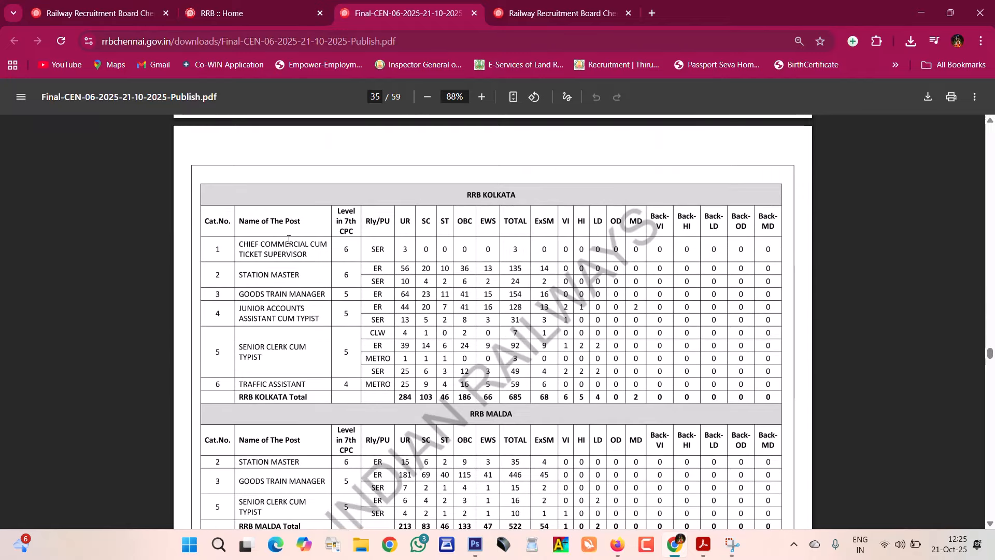
{"action": "scroll", "coordinate": [289, 239], "scroll_direction": "down", "scroll_amount": 10}
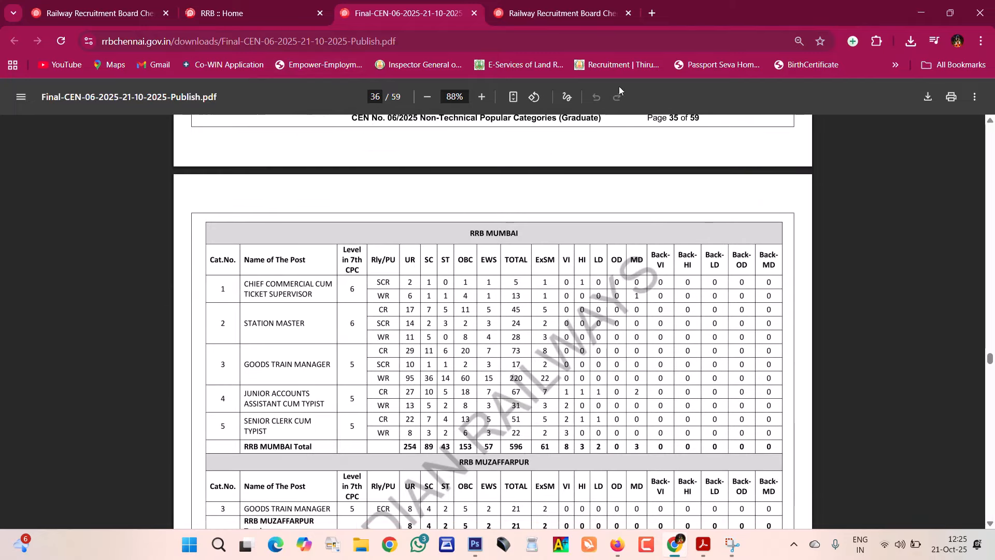
- From the RRB Chennai home page, Apply Online for CEN 06/2025 Graduate posts, accepting the alert
{"action": "left_click", "coordinate": [503, 13]}
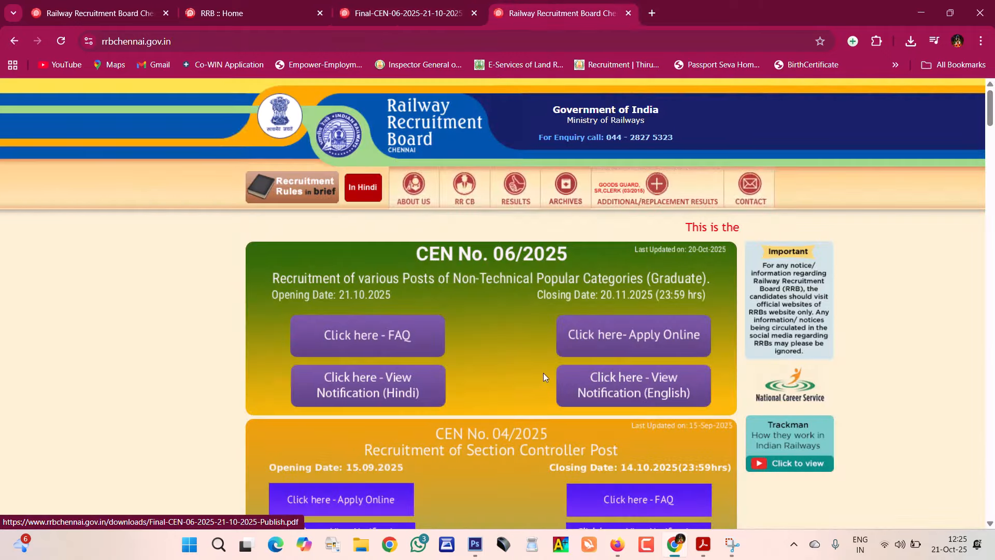
{"action": "left_click", "coordinate": [650, 343]}
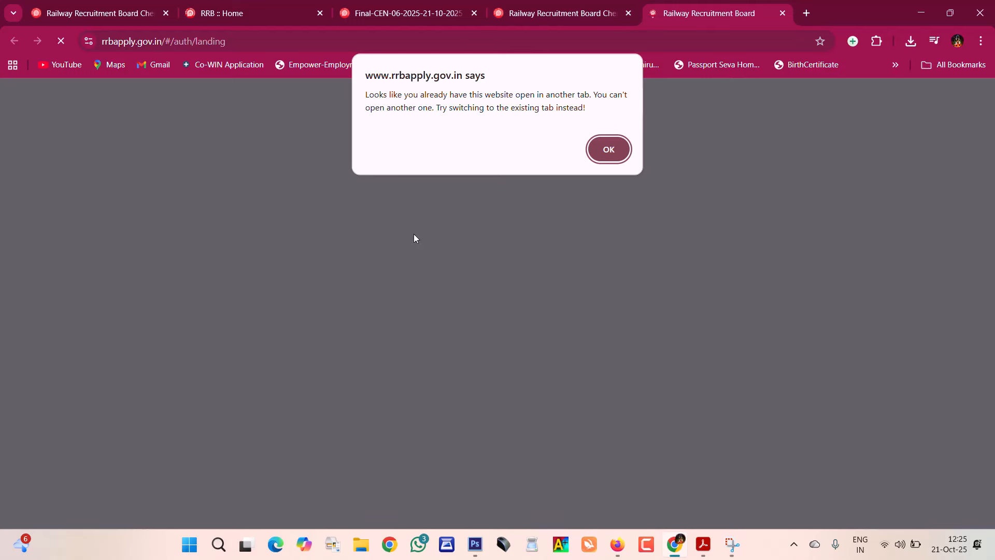
{"action": "left_click", "coordinate": [612, 148]}
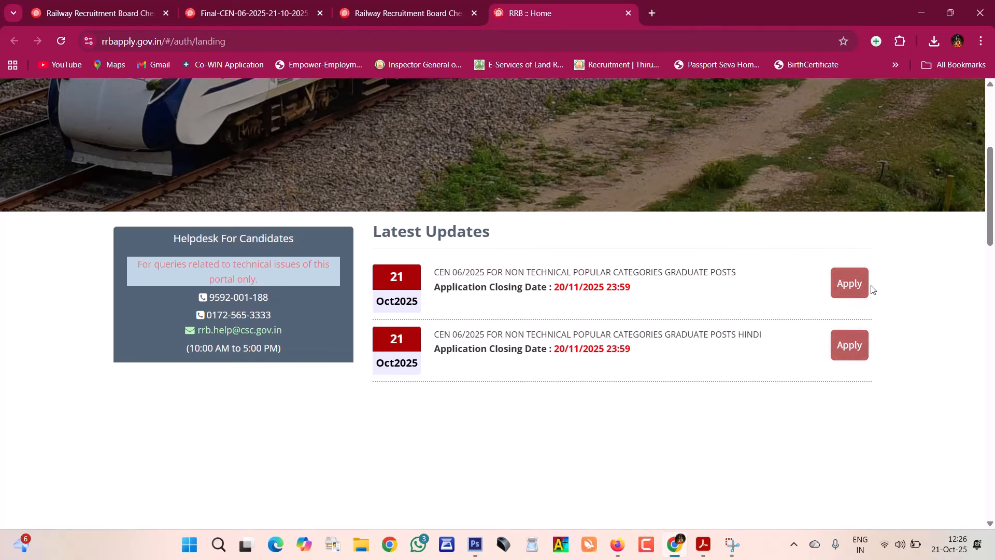
{"action": "left_click", "coordinate": [840, 286]}
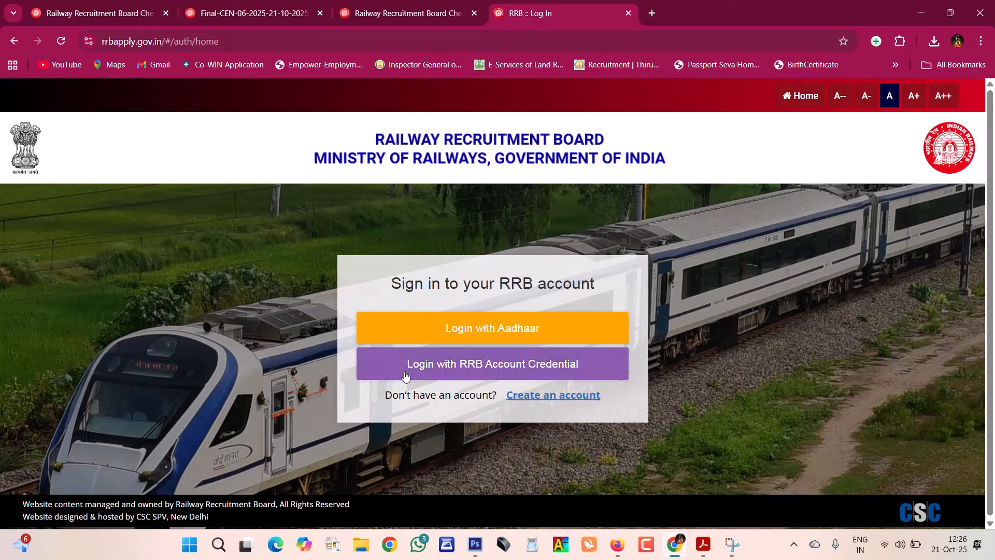
- Choose credential login, open Create an account, and highlight the note about 2024–2025 registrants
{"action": "left_click", "coordinate": [510, 377]}
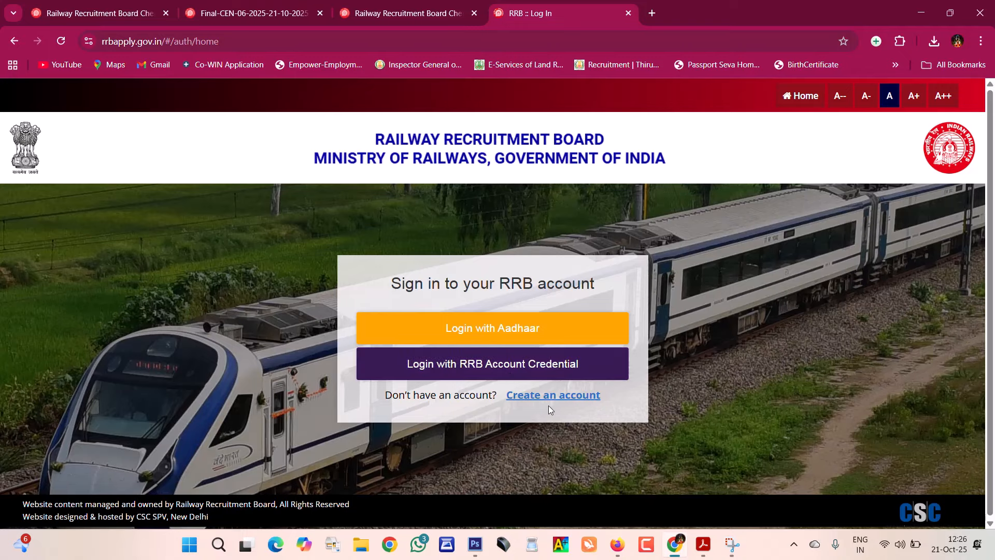
{"action": "left_click", "coordinate": [550, 403]}
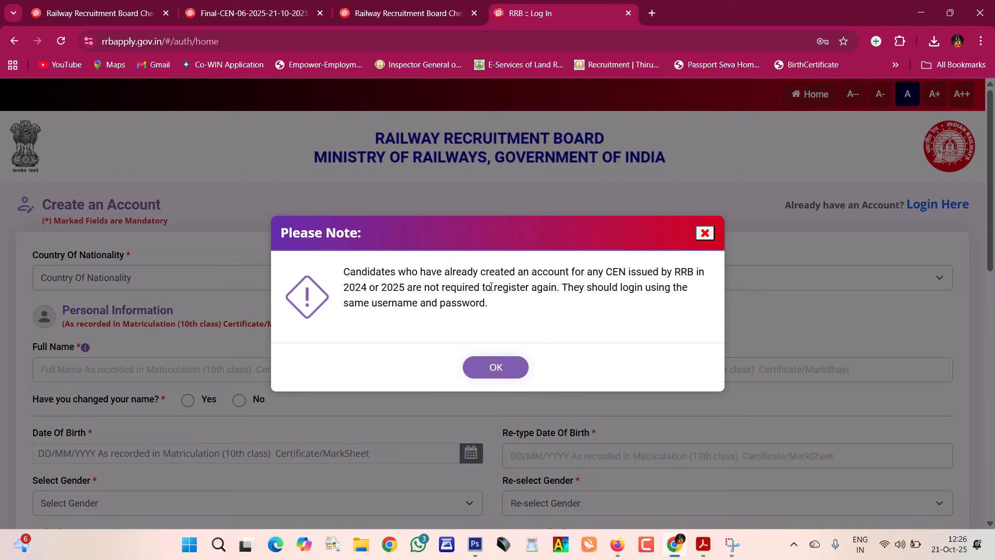
{"action": "left_click_drag", "start_coordinate": [444, 270], "coordinate": [652, 270]}
{"action": "left_click", "coordinate": [670, 321]}
{"action": "left_click_drag", "start_coordinate": [343, 270], "coordinate": [400, 289]}
{"action": "left_click", "coordinate": [500, 325]}
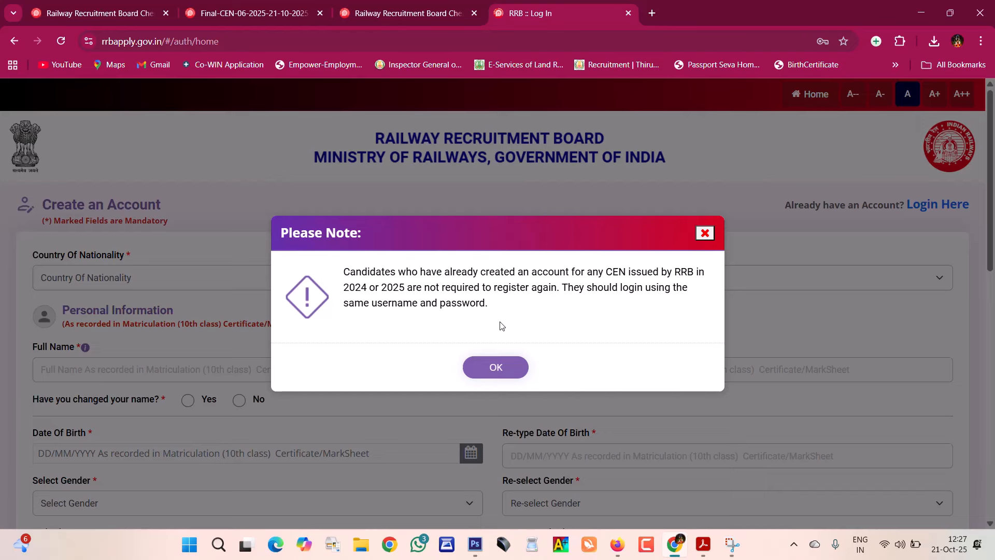
- Dismiss the notice and set Country Of Nationality to India
{"action": "left_click", "coordinate": [496, 367]}
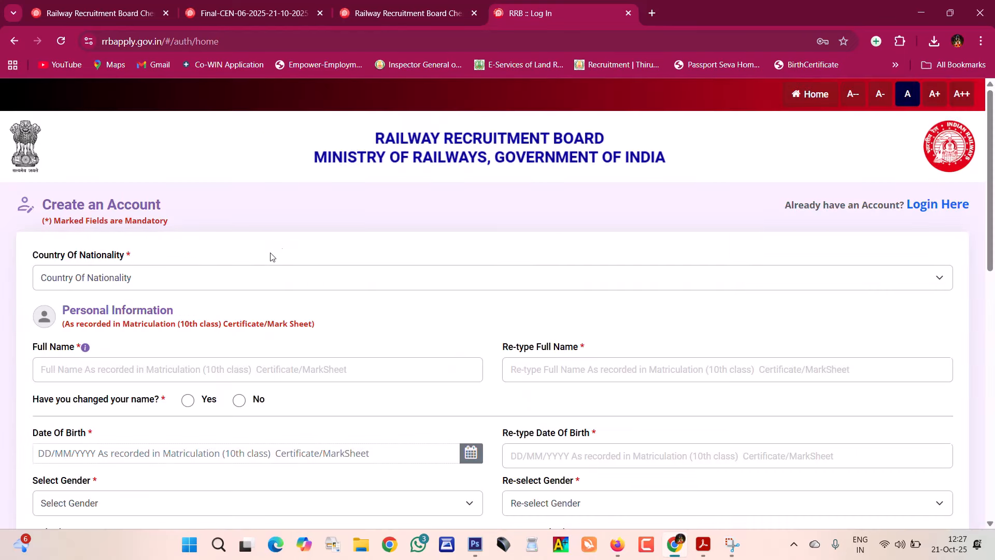
{"action": "scroll", "coordinate": [335, 258], "scroll_direction": "down", "scroll_amount": 1}
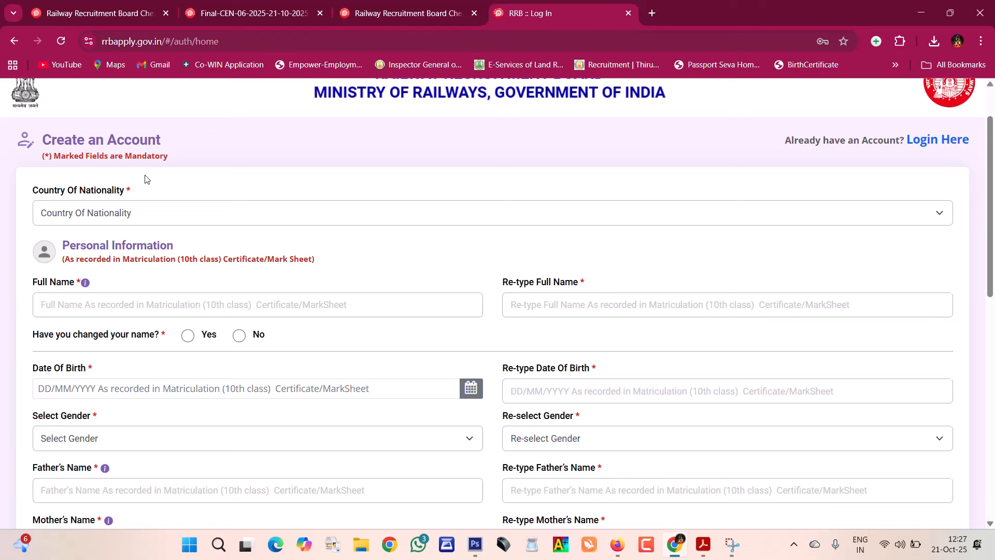
{"action": "left_click", "coordinate": [175, 217]}
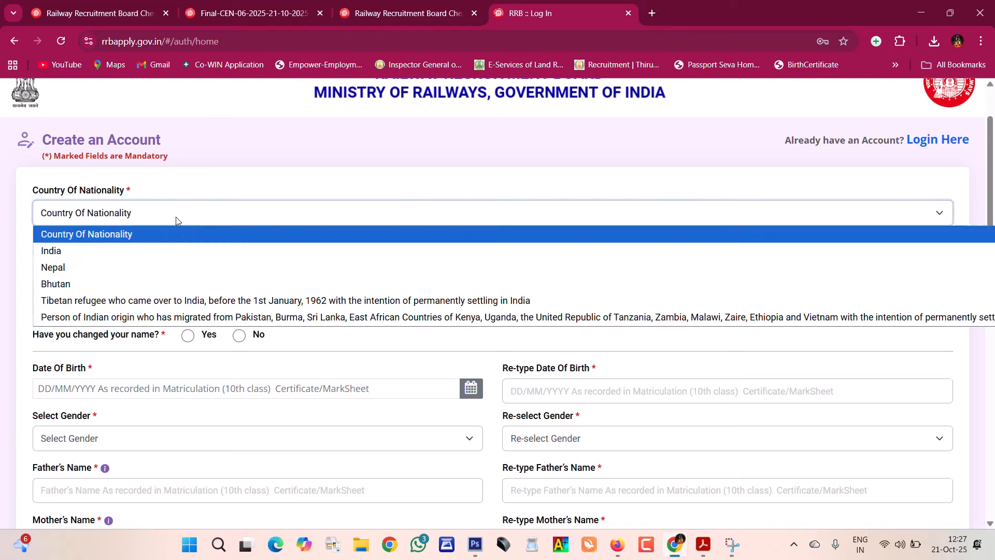
{"action": "left_click", "coordinate": [191, 247]}
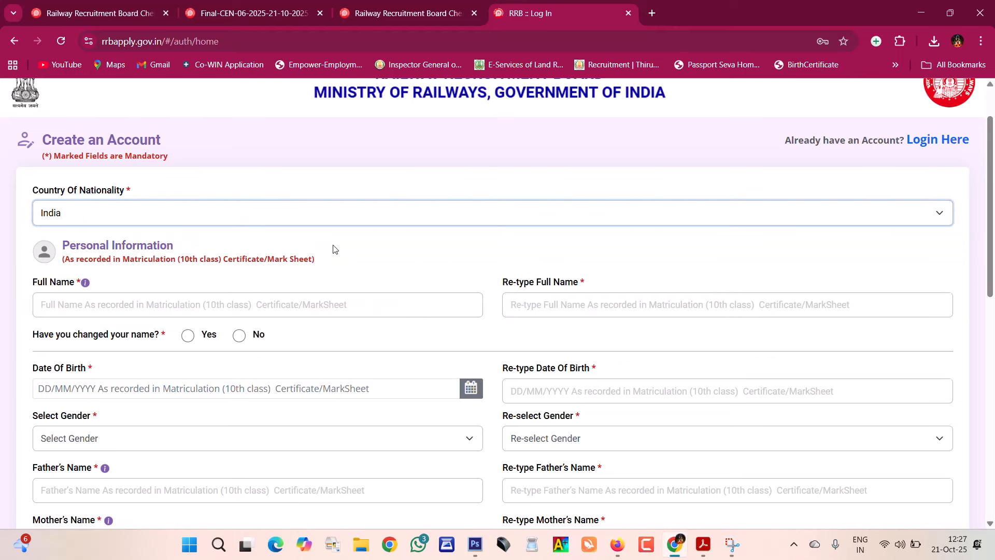
{"action": "left_click", "coordinate": [64, 250]}
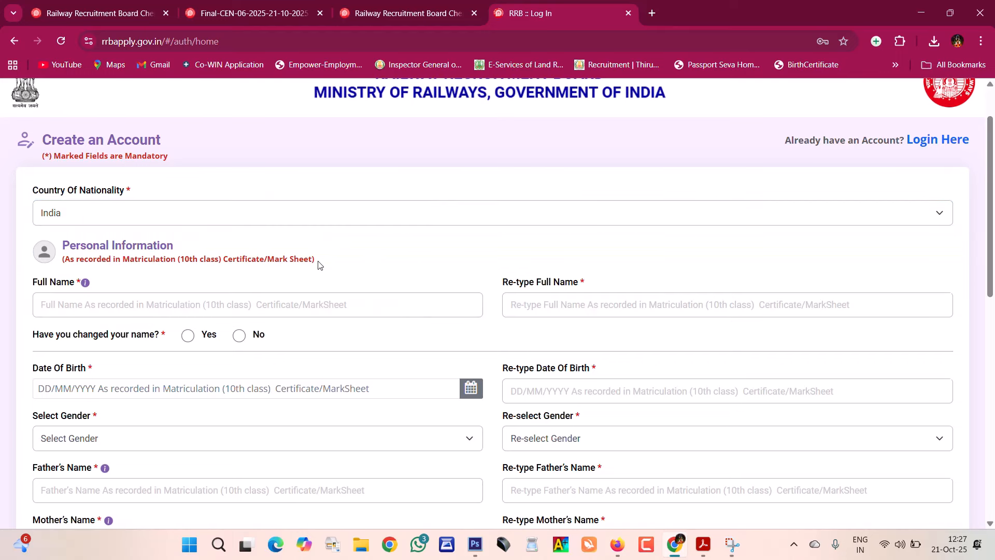
{"action": "left_click_drag", "start_coordinate": [122, 260], "coordinate": [286, 271]}
{"action": "left_click", "coordinate": [370, 271]}
- Answer No to name change and open the date-of-birth calendar's year picker
{"action": "left_click", "coordinate": [63, 313]}
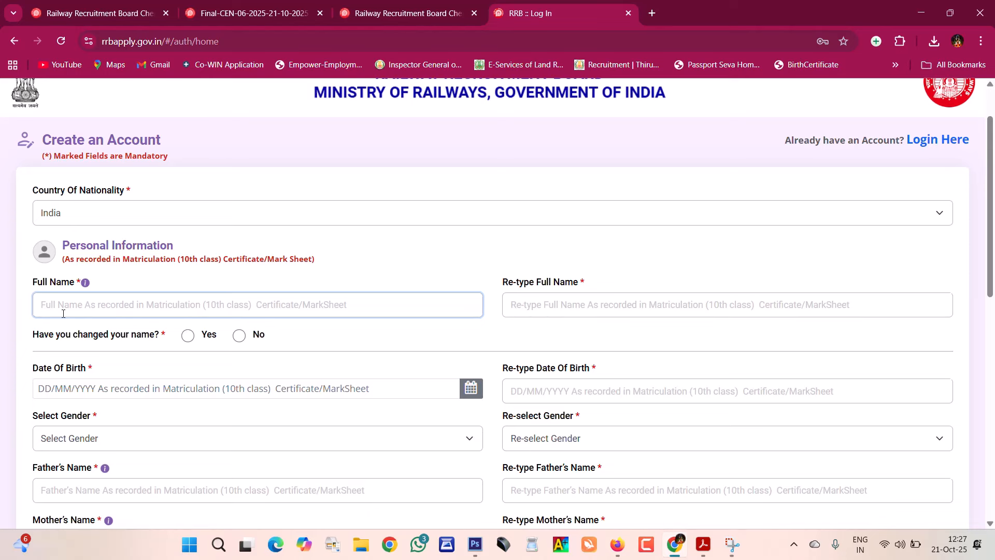
{"action": "left_click", "coordinate": [239, 336]}
{"action": "scroll", "coordinate": [441, 282], "scroll_direction": "down", "scroll_amount": 1}
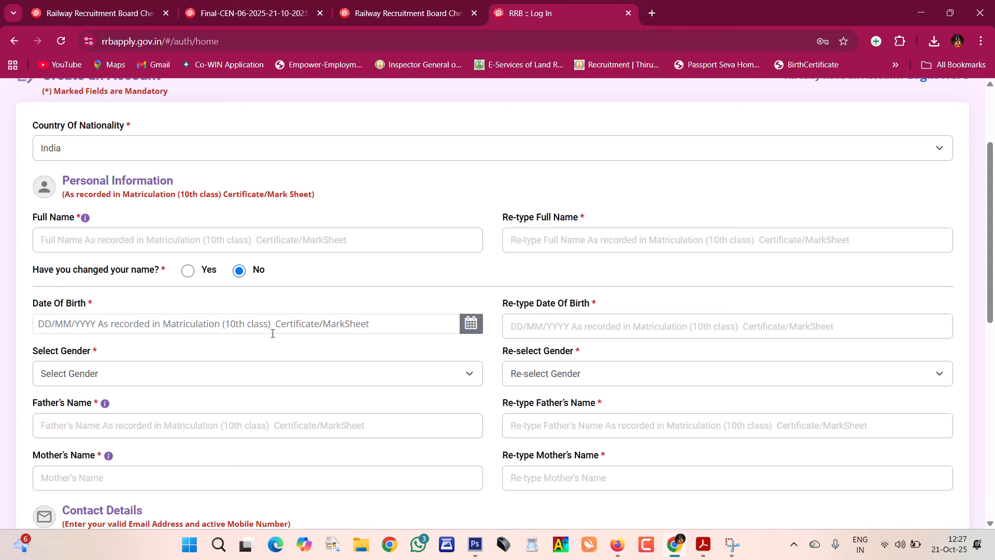
{"action": "left_click", "coordinate": [472, 328]}
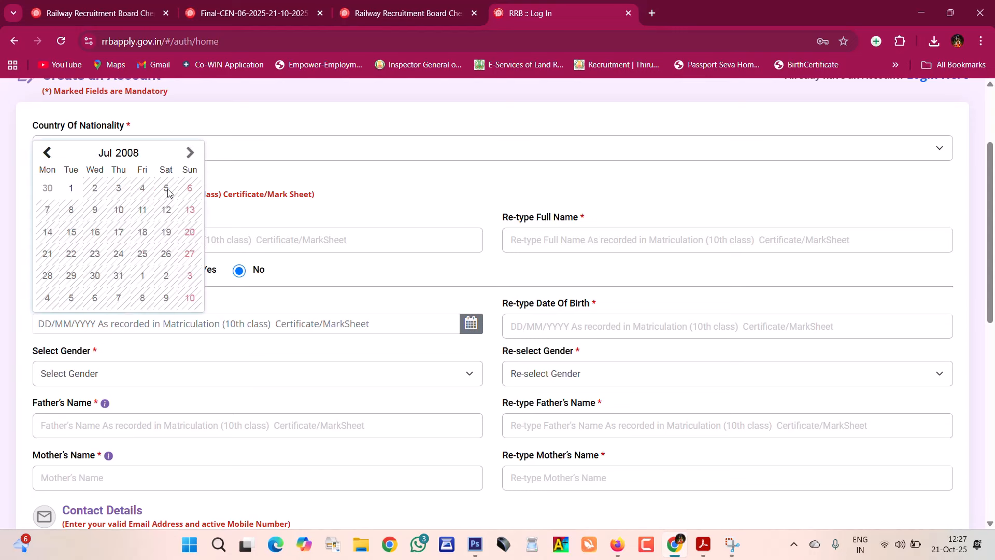
{"action": "left_click", "coordinate": [115, 154]}
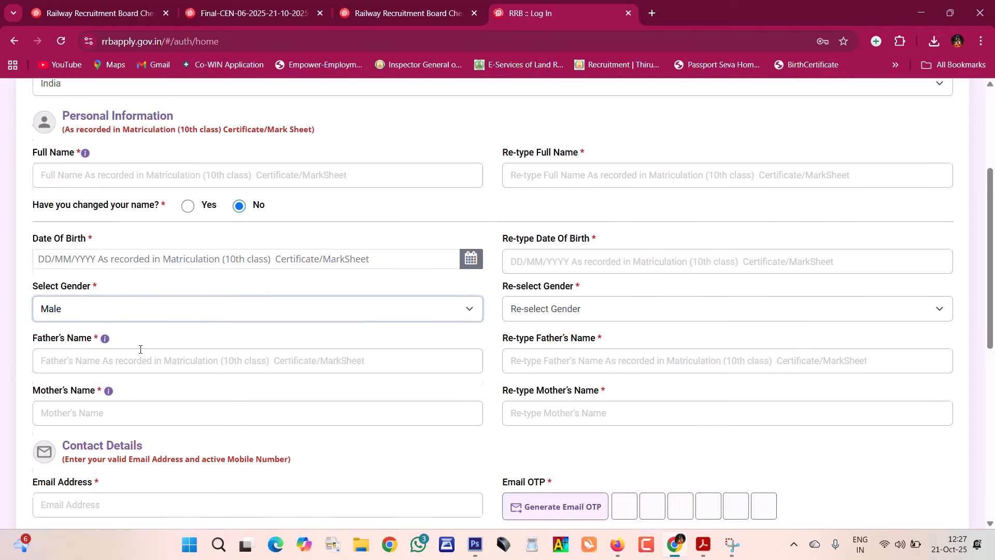
{"action": "scroll", "coordinate": [443, 225], "scroll_direction": "down", "scroll_amount": 1}
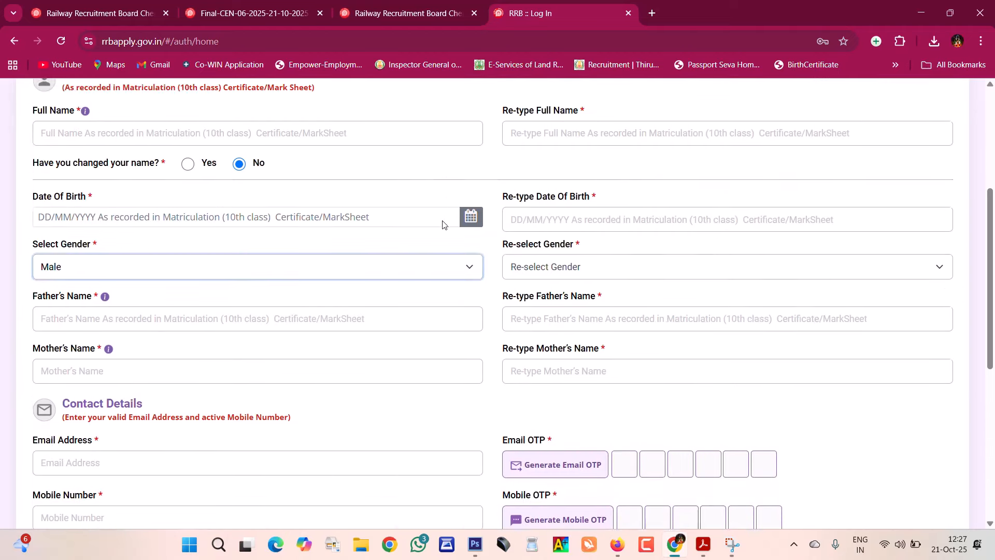
- Set Male in both Select Gender and Re-select Gender
{"action": "left_click", "coordinate": [553, 244]}
{"action": "left_click", "coordinate": [289, 247]}
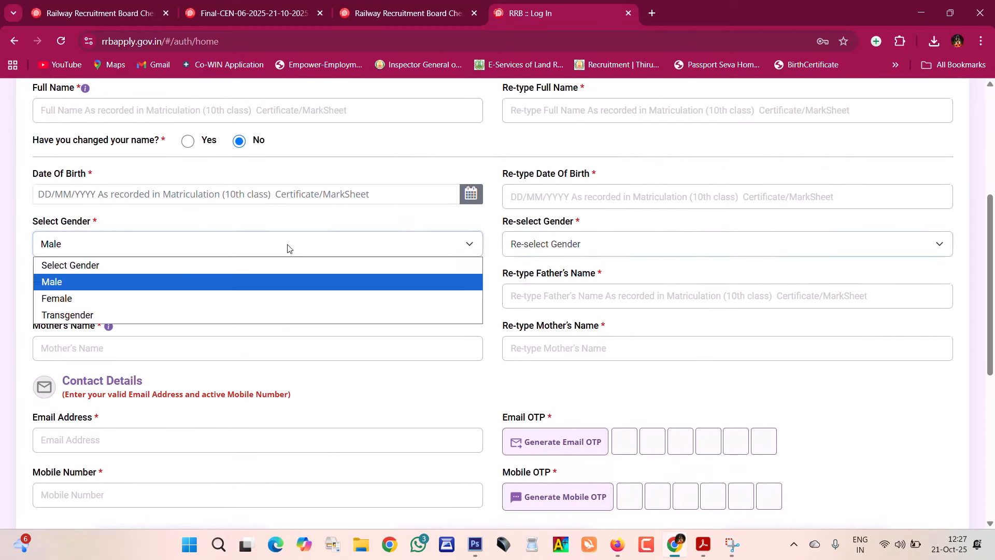
{"action": "left_click", "coordinate": [319, 236]}
{"action": "left_click", "coordinate": [583, 248]}
{"action": "left_click", "coordinate": [539, 280]}
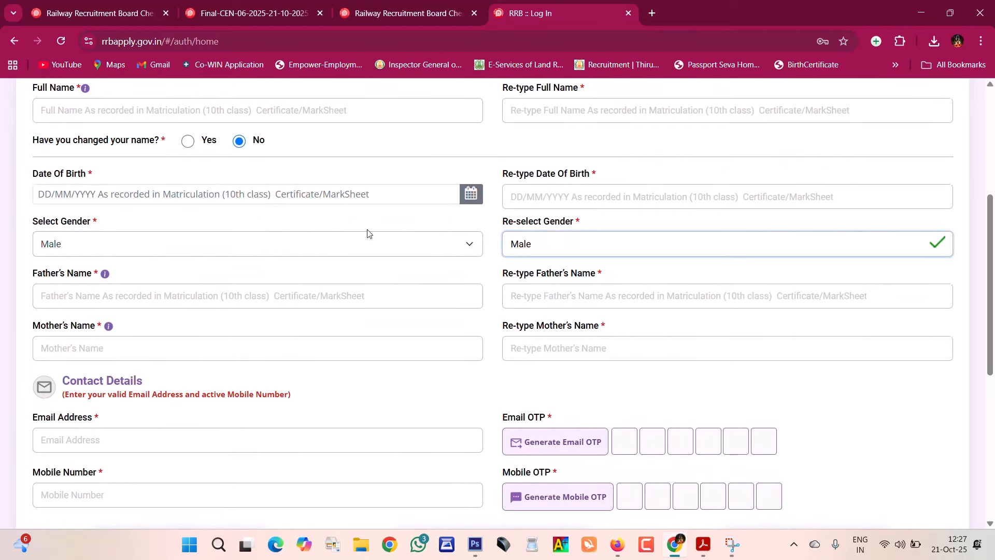
- Fill the Full Name, Father's Name and Mother's Name fields and their re-type boxes
{"action": "scroll", "coordinate": [207, 267], "scroll_direction": "up", "scroll_amount": 1}
{"action": "scroll", "coordinate": [123, 280], "scroll_direction": "up", "scroll_amount": 3}
{"action": "left_click", "coordinate": [90, 303]}
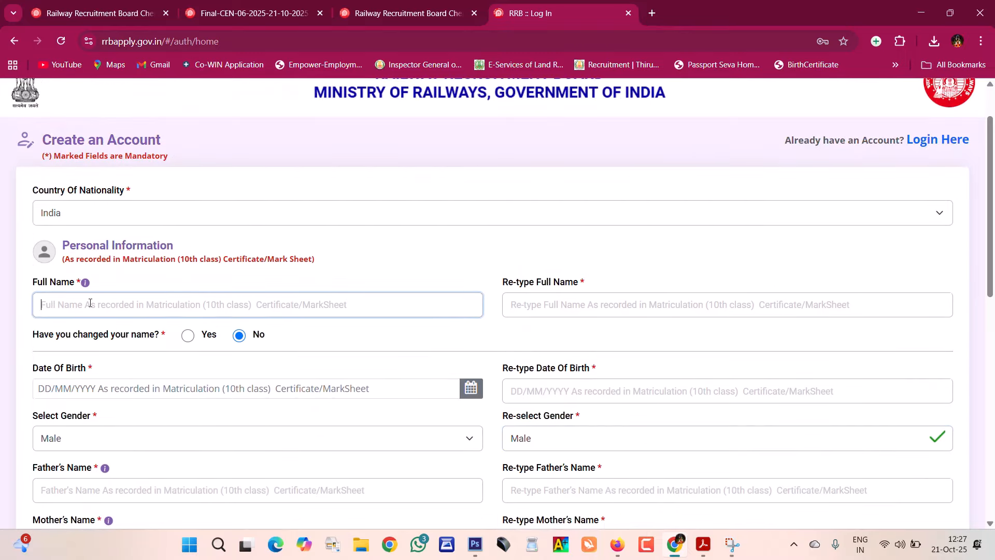
{"action": "left_click", "coordinate": [651, 305]}
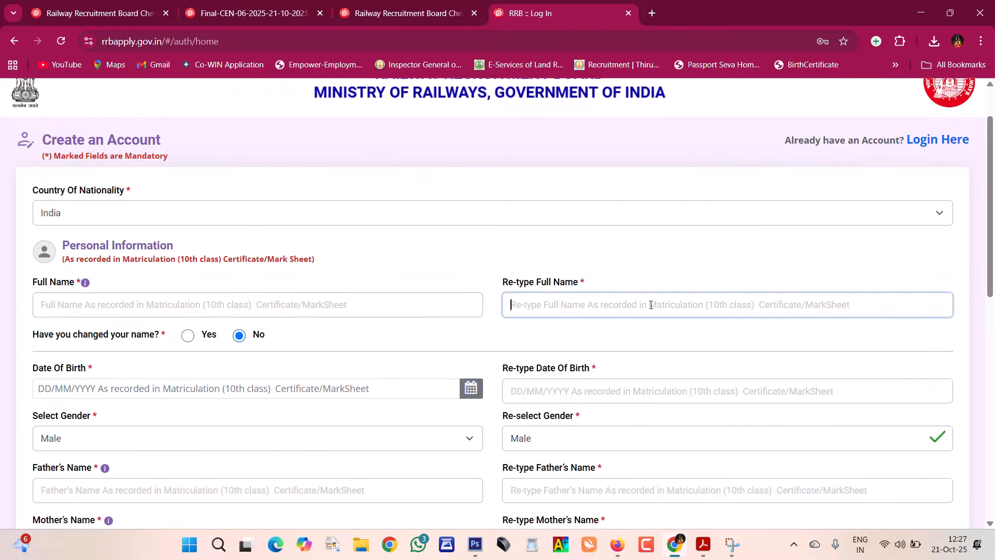
{"action": "scroll", "coordinate": [647, 305], "scroll_direction": "down", "scroll_amount": 1}
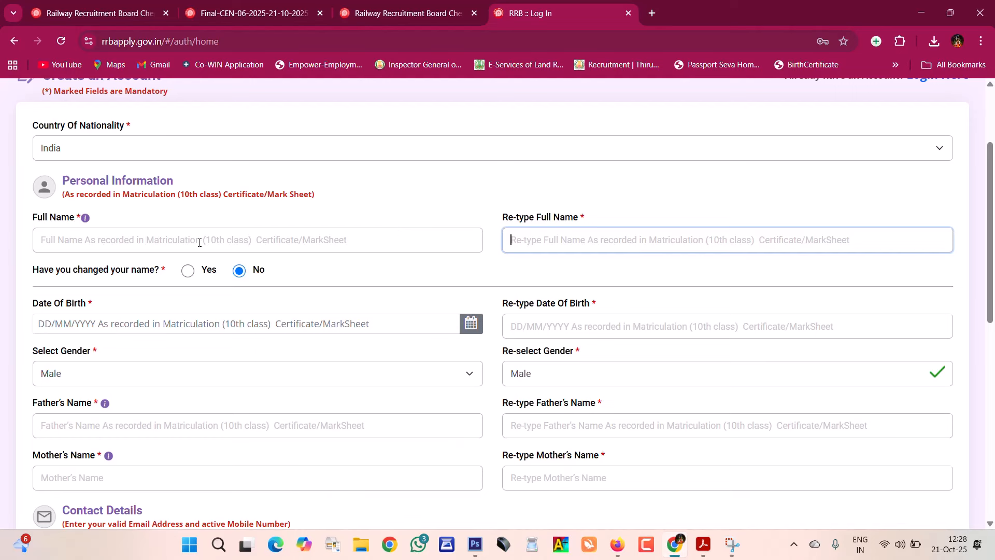
{"action": "scroll", "coordinate": [541, 193], "scroll_direction": "down", "scroll_amount": 2}
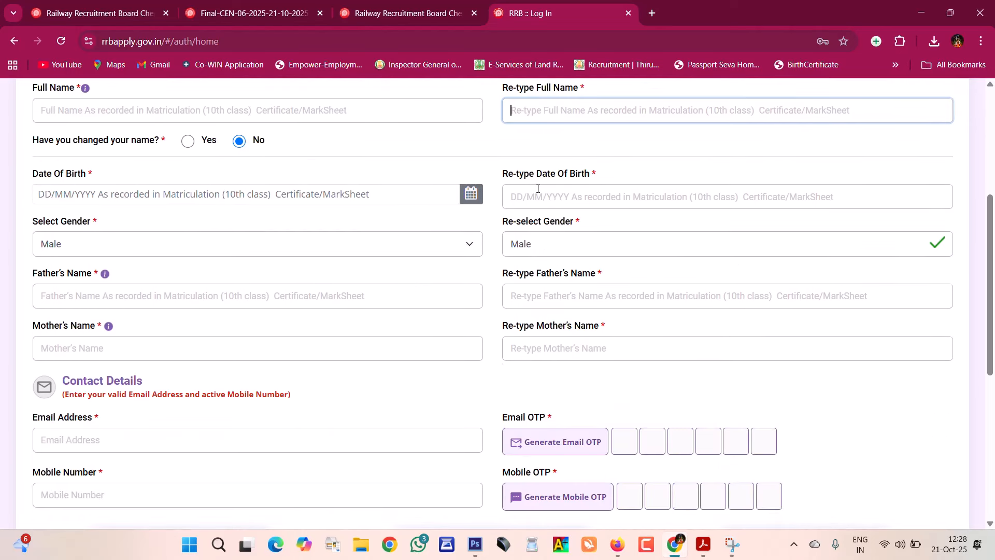
{"action": "left_click", "coordinate": [162, 300]}
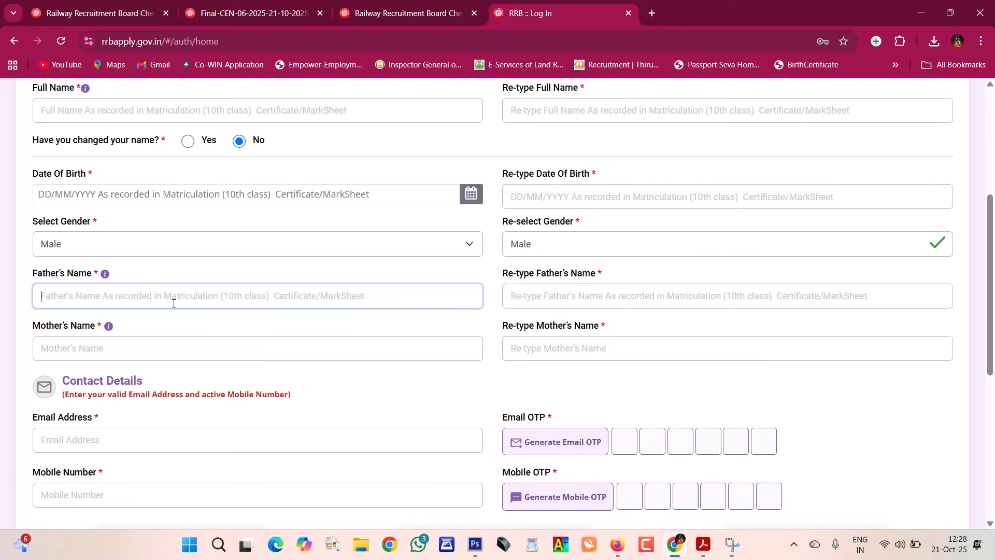
{"action": "left_click", "coordinate": [655, 300]}
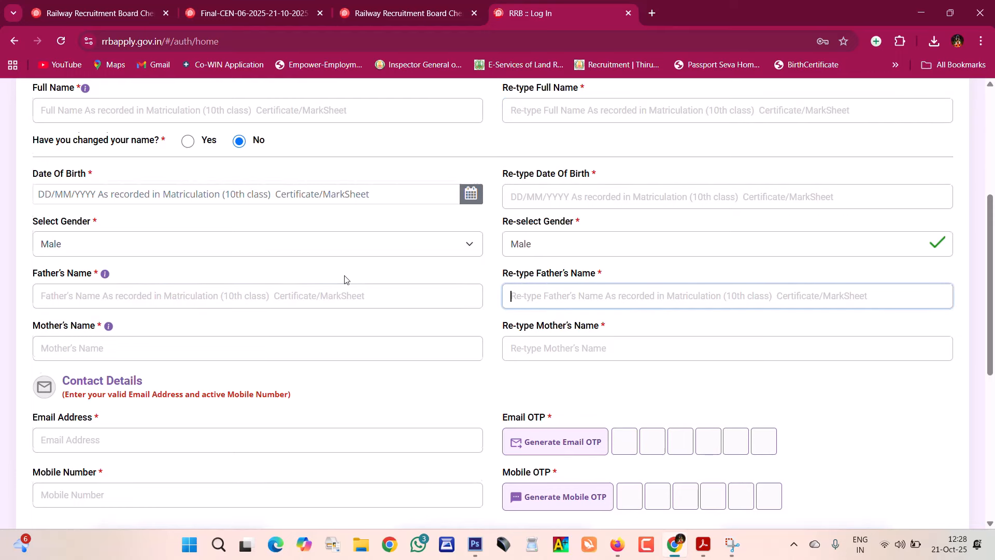
{"action": "scroll", "coordinate": [344, 279], "scroll_direction": "down", "scroll_amount": 2}
{"action": "left_click", "coordinate": [258, 214]}
{"action": "left_click", "coordinate": [601, 217]}
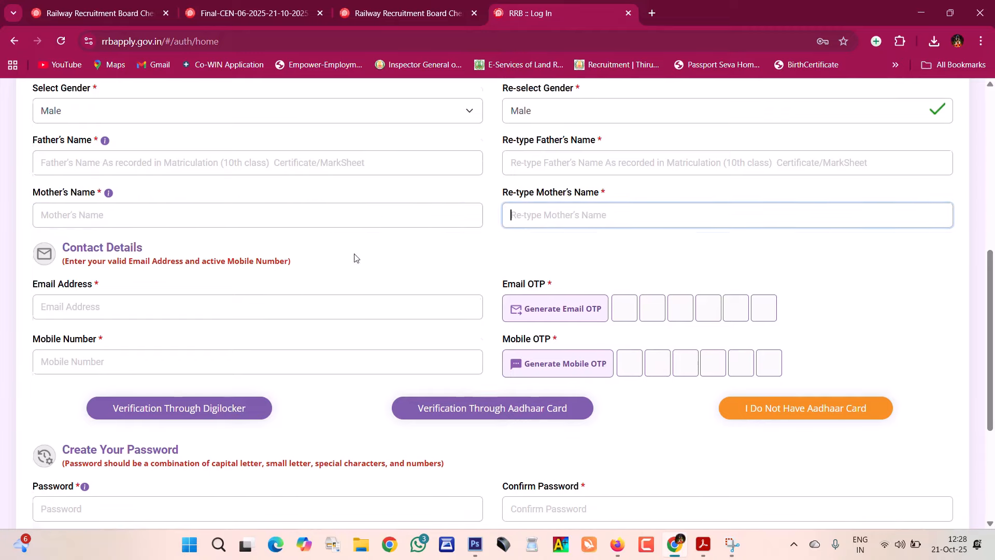
- Move to the contact section and start filling in the email address
{"action": "scroll", "coordinate": [353, 257], "scroll_direction": "down", "scroll_amount": 2}
{"action": "scroll", "coordinate": [147, 189], "scroll_direction": "up", "scroll_amount": 1}
{"action": "left_click_drag", "start_coordinate": [64, 187], "coordinate": [144, 188]}
{"action": "left_click", "coordinate": [212, 187]}
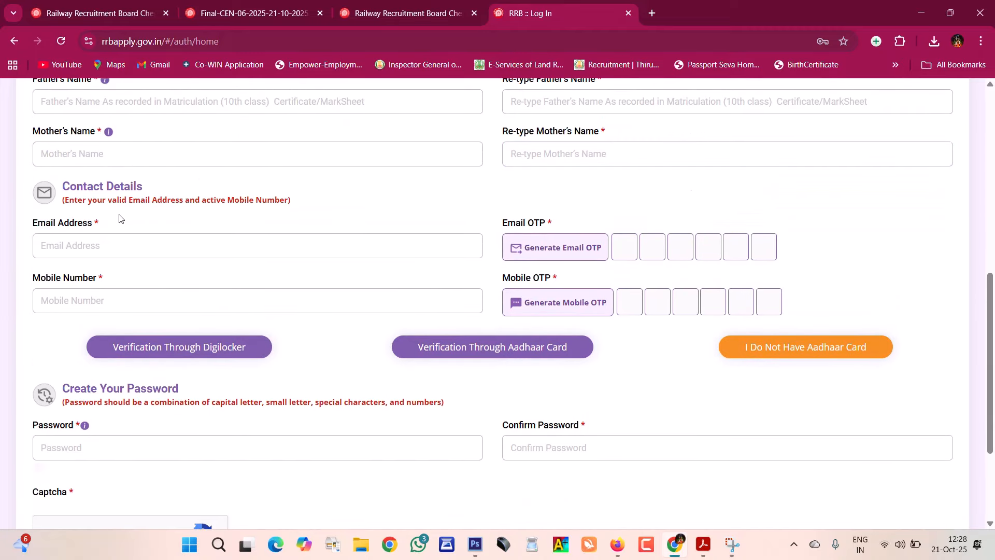
{"action": "left_click", "coordinate": [149, 253]}
- Request the email verification code, verify through Aadhaar, then enter password and tick the captcha
{"action": "left_click", "coordinate": [434, 176]}
{"action": "scroll", "coordinate": [661, 222], "scroll_direction": "down", "scroll_amount": 3}
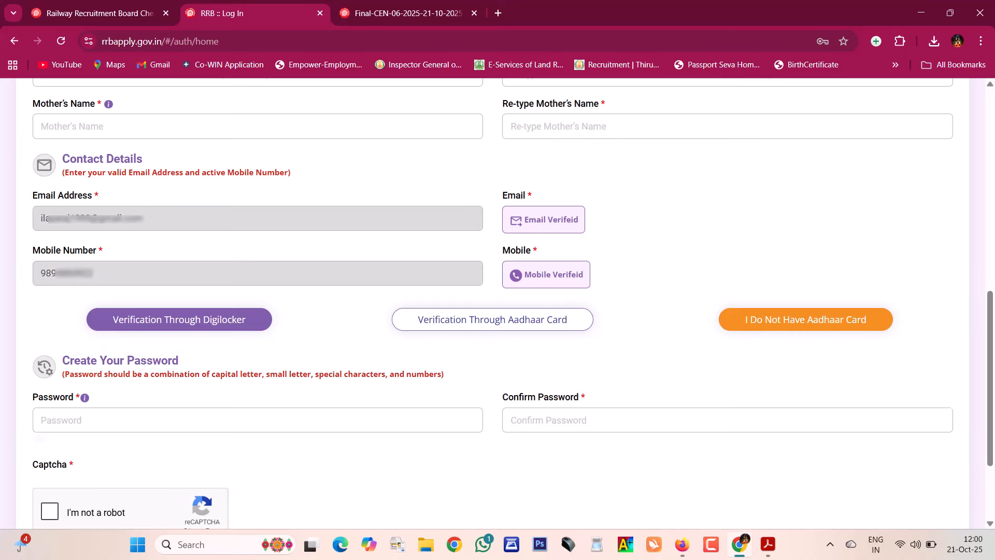
{"action": "left_click", "coordinate": [492, 320]}
{"action": "scroll", "coordinate": [493, 319], "scroll_direction": "down", "scroll_amount": 1}
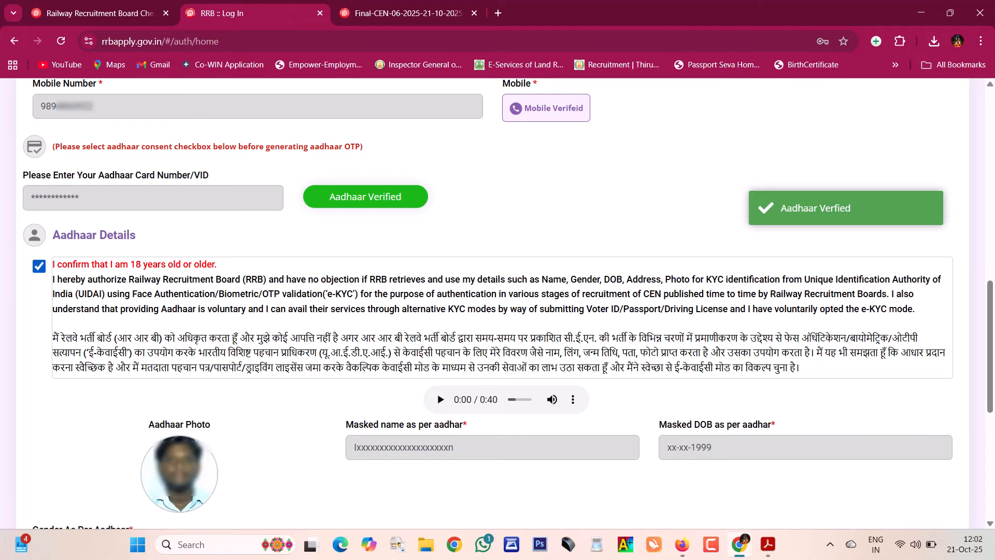
{"action": "scroll", "coordinate": [497, 303], "scroll_direction": "down", "scroll_amount": 7}
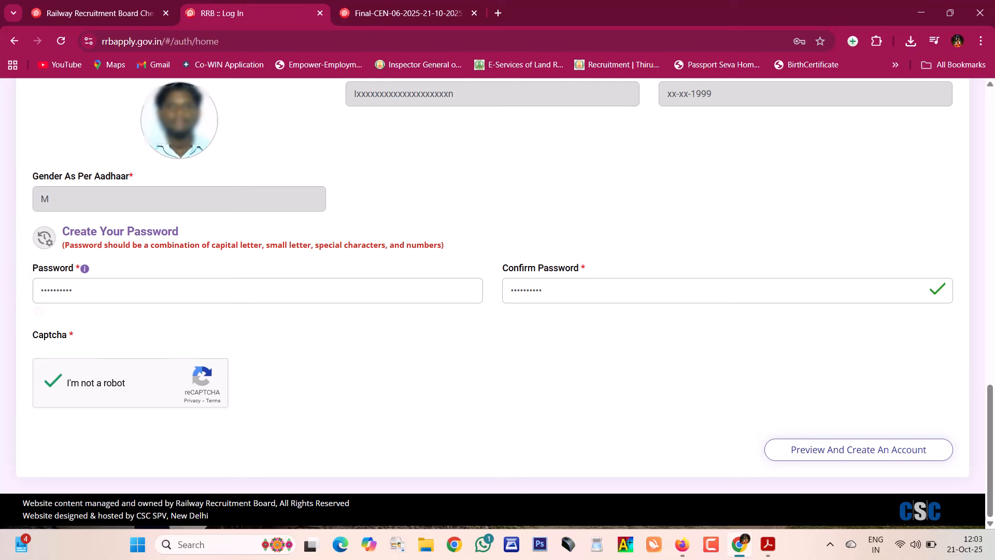
- Preview and create the account, then return to the portal and Apply for CEN 06/2025
{"action": "left_click", "coordinate": [858, 449]}
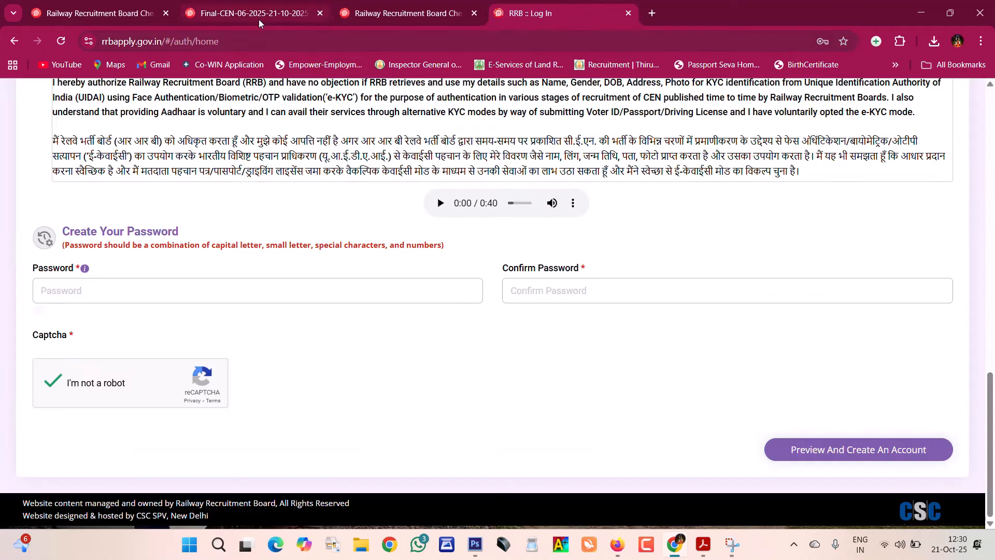
{"action": "left_click", "coordinate": [258, 20]}
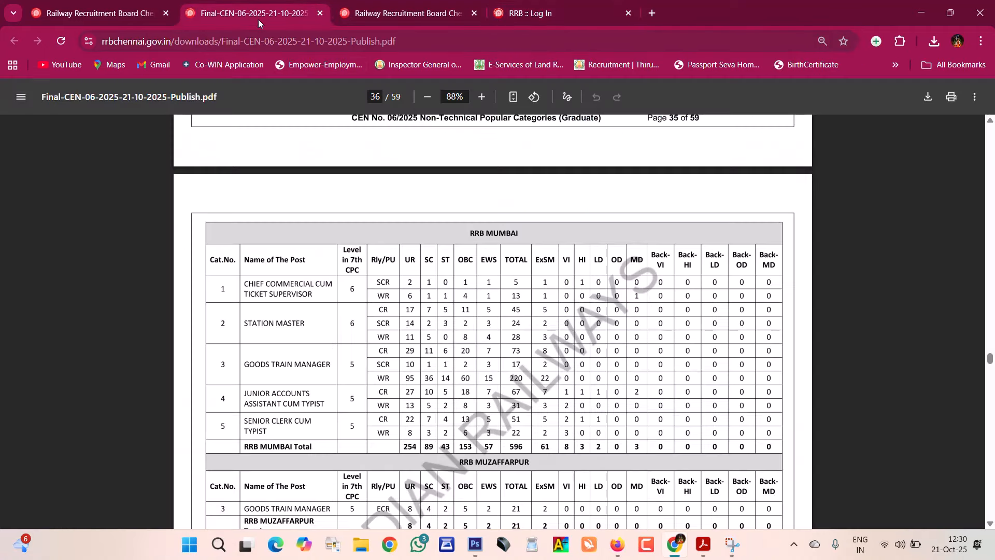
{"action": "left_click", "coordinate": [80, 14]}
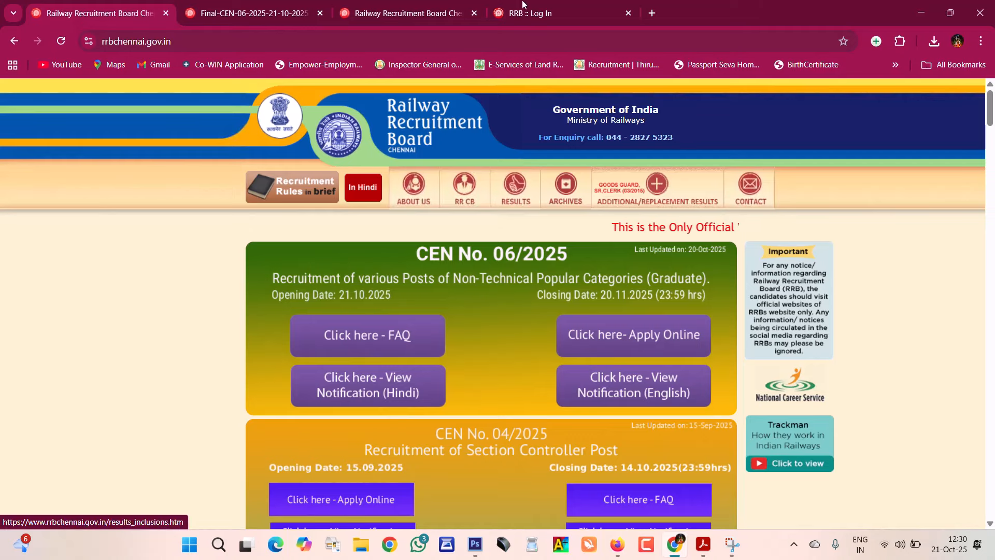
{"action": "left_click", "coordinate": [381, 11]}
{"action": "left_click", "coordinate": [563, 11]}
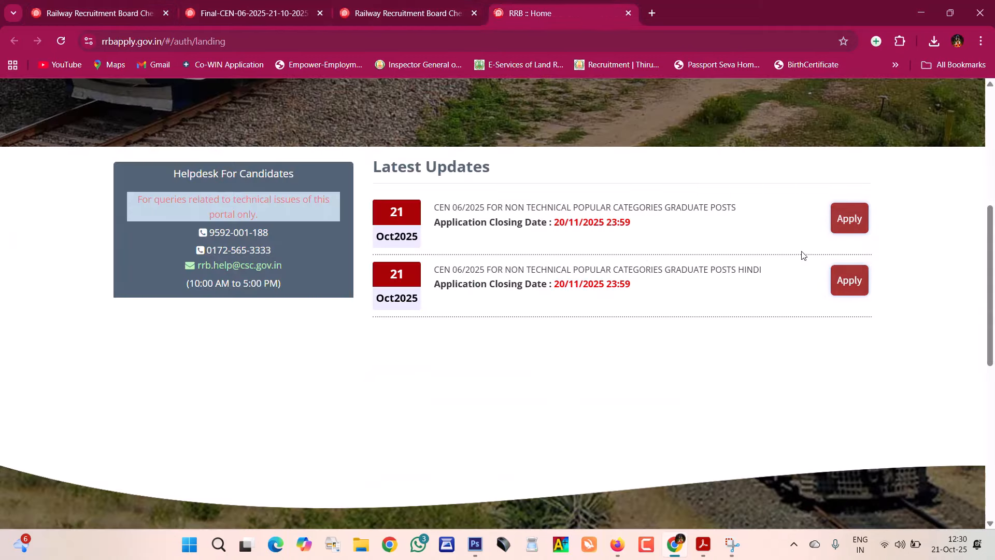
{"action": "left_click", "coordinate": [858, 226]}
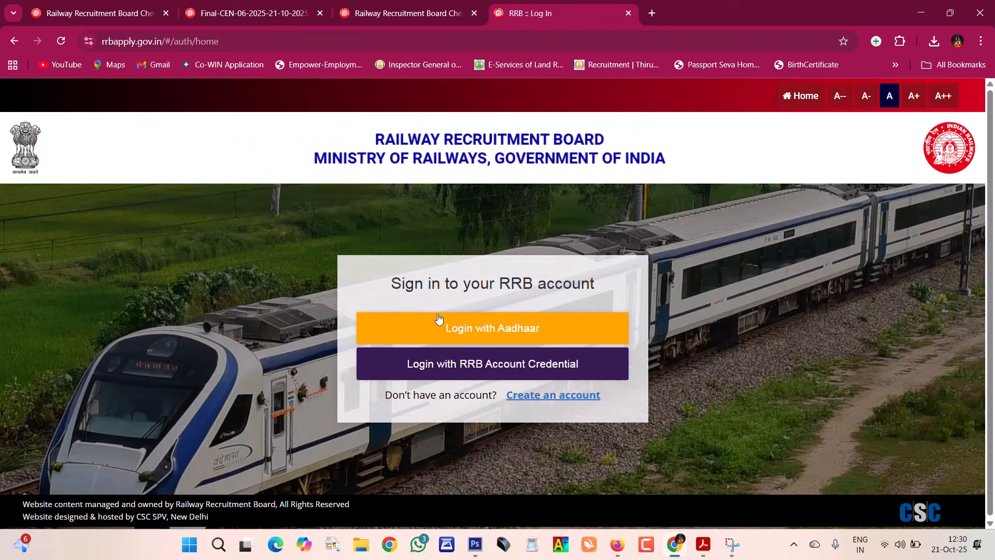
- Log in with the registered mobile number and password, confirming with the phone OTP
{"action": "left_click", "coordinate": [438, 362]}
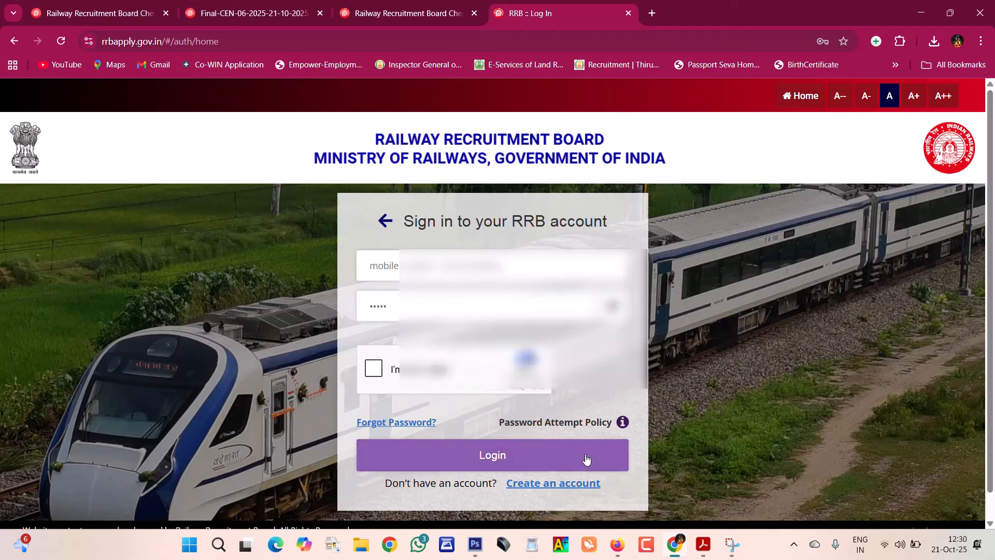
{"action": "left_click", "coordinate": [384, 265]}
{"action": "type", "text": "98"}
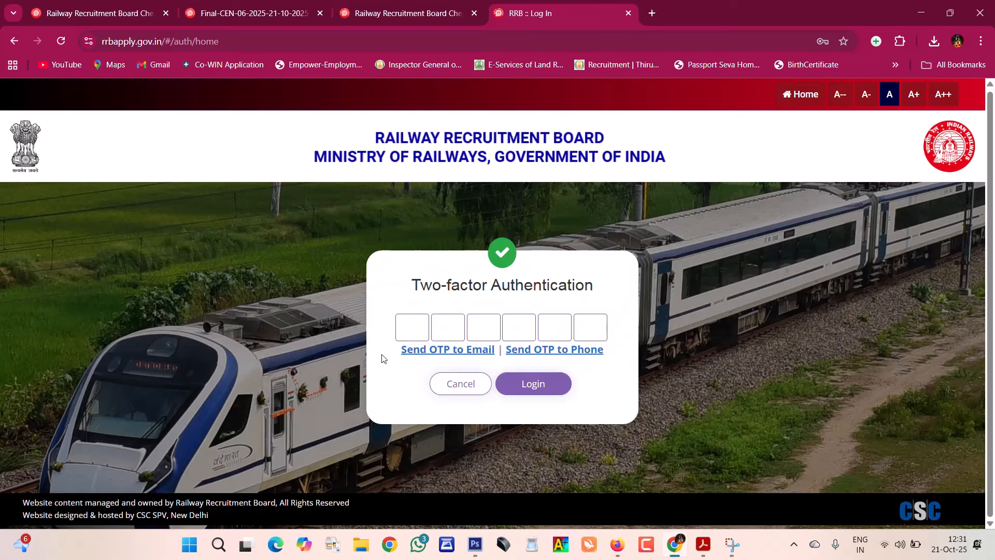
{"action": "left_click", "coordinate": [548, 354]}
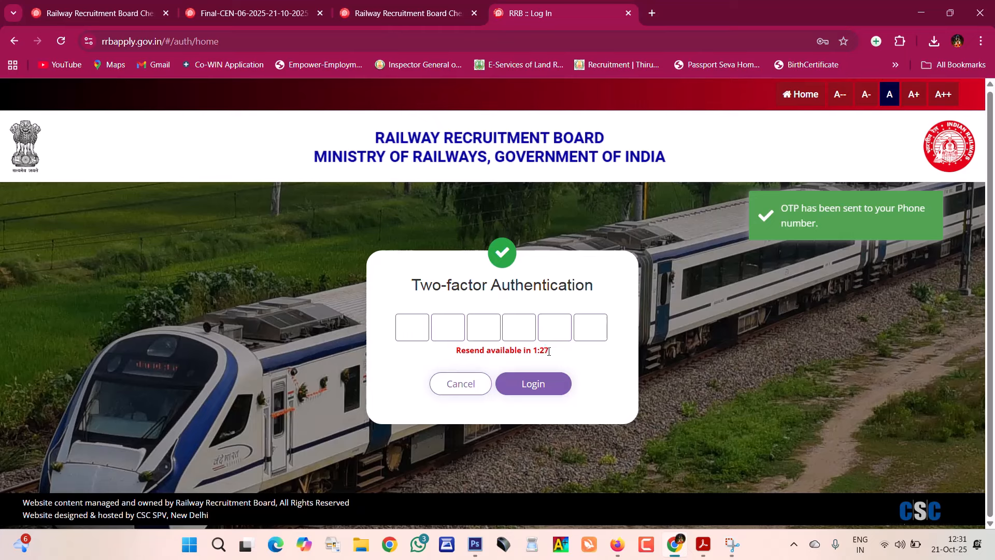
{"action": "left_click", "coordinate": [417, 334]}
{"action": "type", "text": "39"}
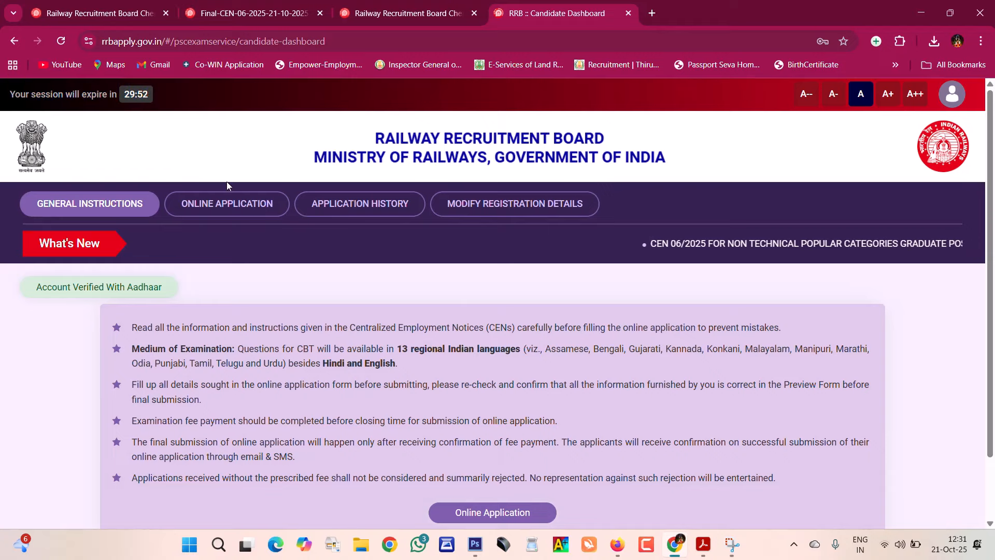
- Start the Online Application under RRB Chennai, tick both declarations, and go to Personal Details
{"action": "scroll", "coordinate": [226, 181], "scroll_direction": "down", "scroll_amount": 1}
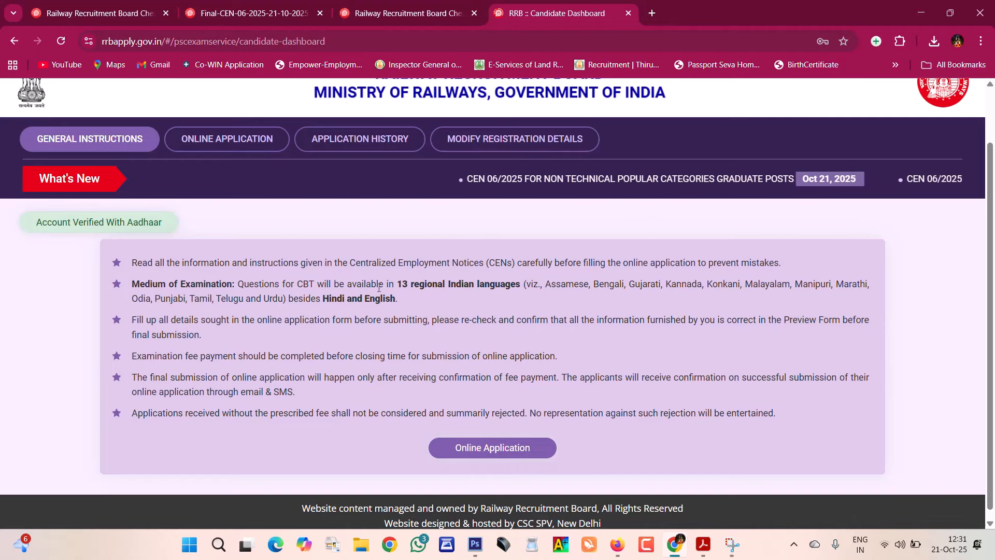
{"action": "scroll", "coordinate": [440, 286], "scroll_direction": "down", "scroll_amount": 1}
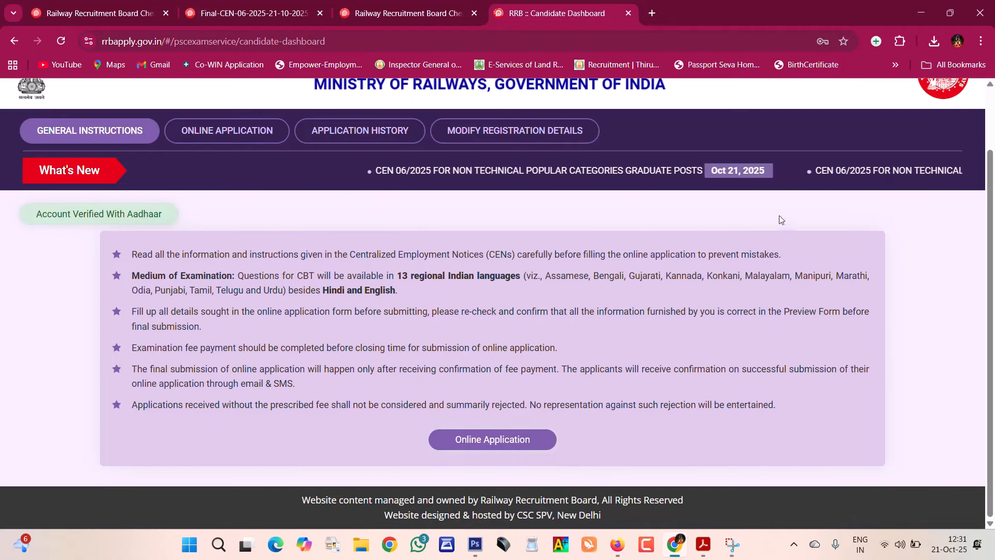
{"action": "left_click", "coordinate": [505, 445]}
{"action": "left_click", "coordinate": [196, 348]}
{"action": "scroll", "coordinate": [273, 182], "scroll_direction": "down", "scroll_amount": 1}
{"action": "scroll", "coordinate": [217, 87], "scroll_direction": "up", "scroll_amount": 1}
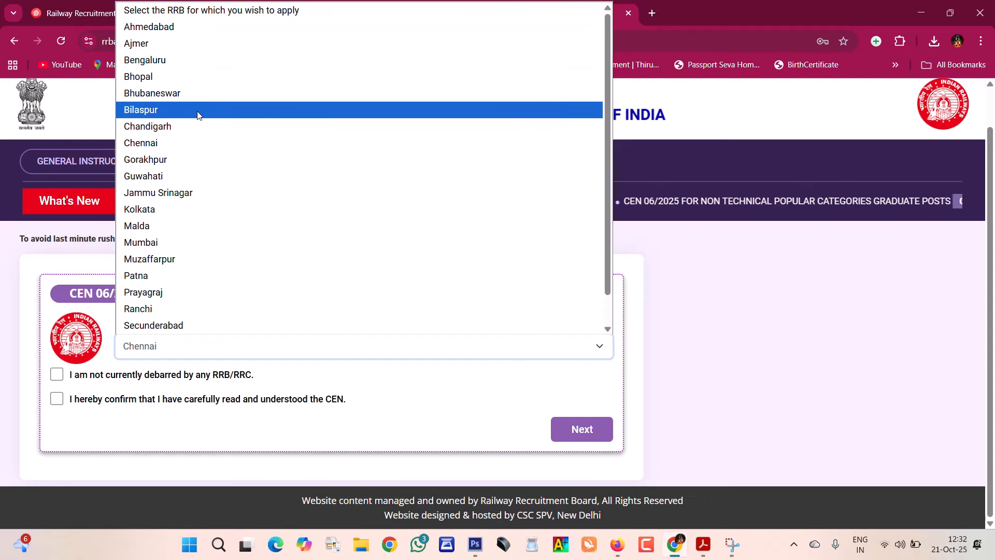
{"action": "left_click", "coordinate": [190, 141]}
{"action": "left_click", "coordinate": [56, 374]}
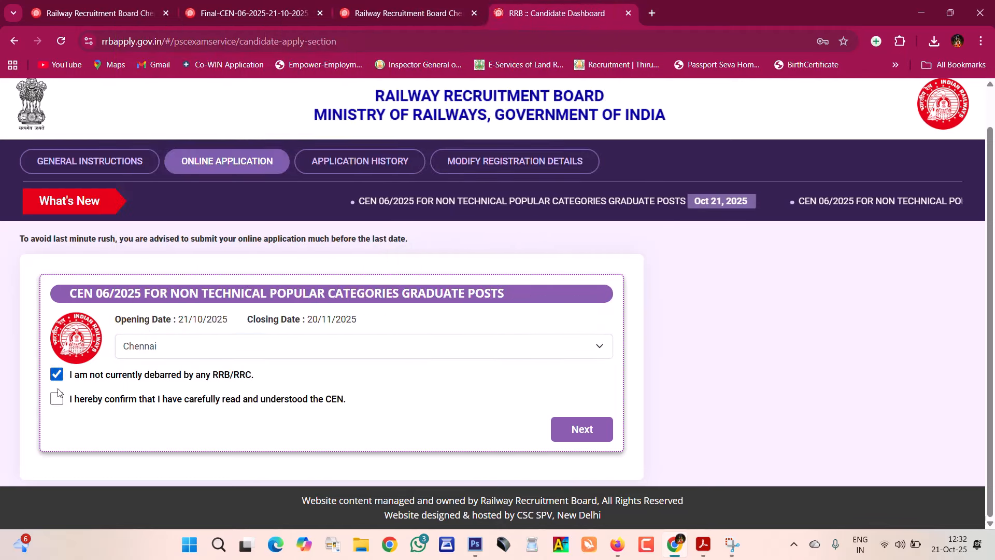
{"action": "left_click", "coordinate": [57, 397]}
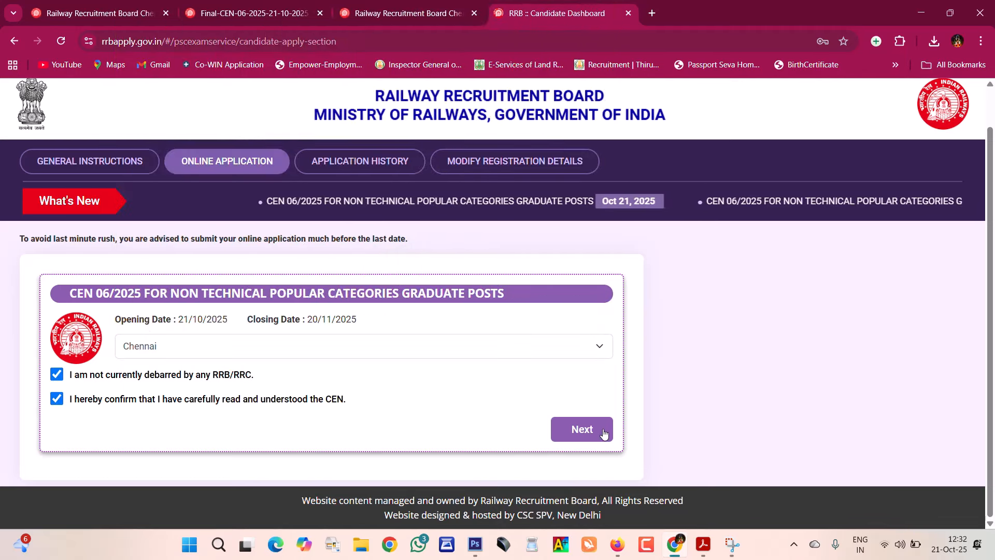
{"action": "left_click", "coordinate": [604, 434]}
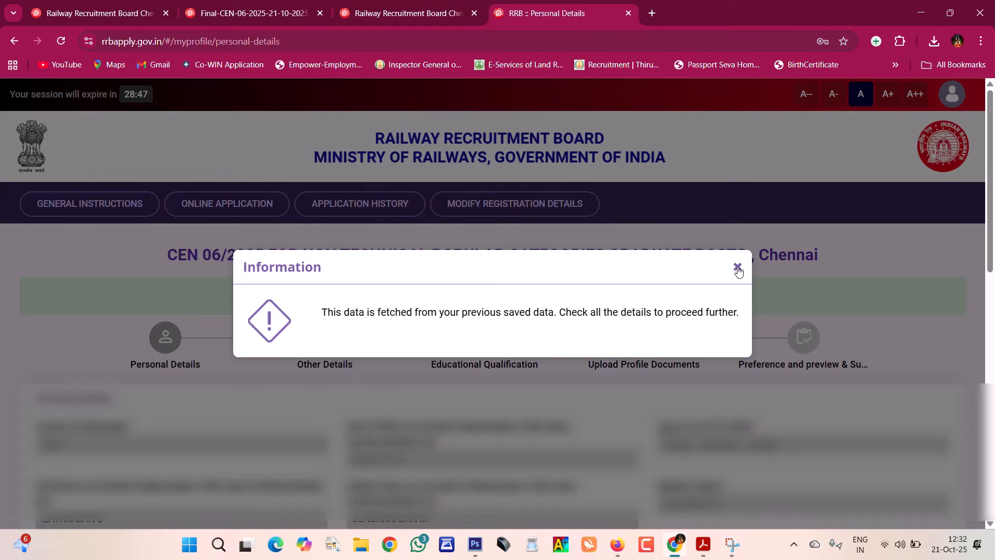
- Set marital status Unmarried, religion Hindu and mother tongue Tamil
{"action": "left_click", "coordinate": [737, 268]}
{"action": "scroll", "coordinate": [738, 269], "scroll_direction": "down", "scroll_amount": 10}
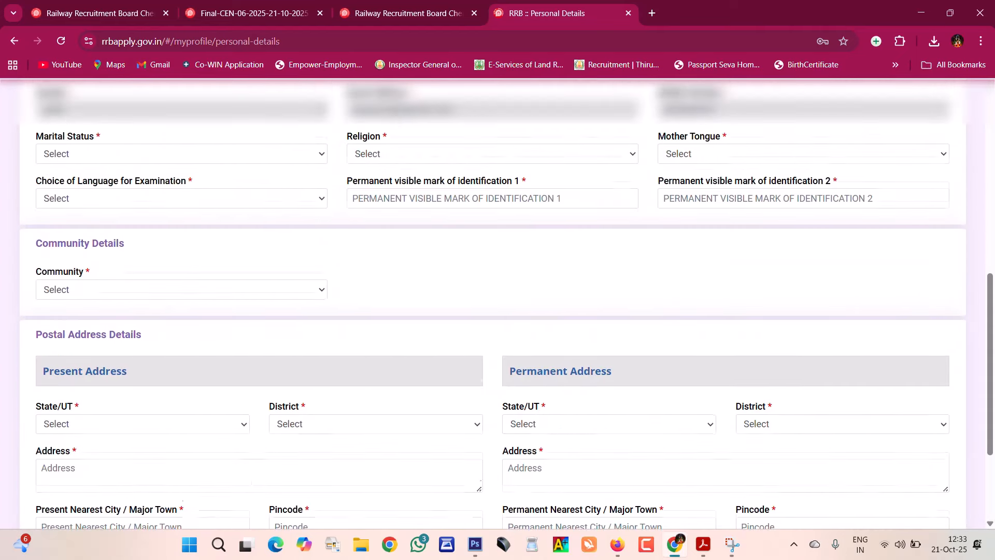
{"action": "left_click", "coordinate": [73, 155]}
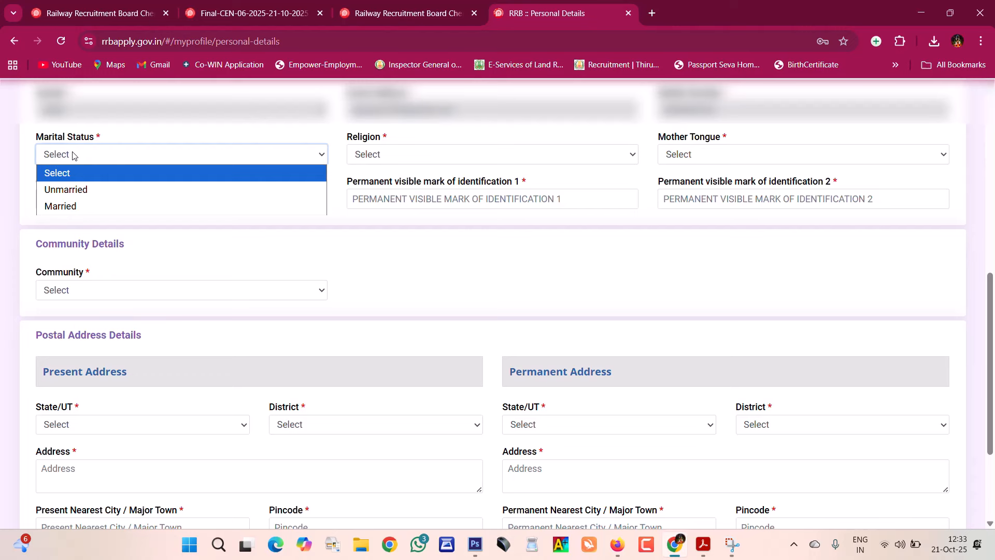
{"action": "left_click", "coordinate": [108, 191]}
{"action": "left_click", "coordinate": [376, 156]}
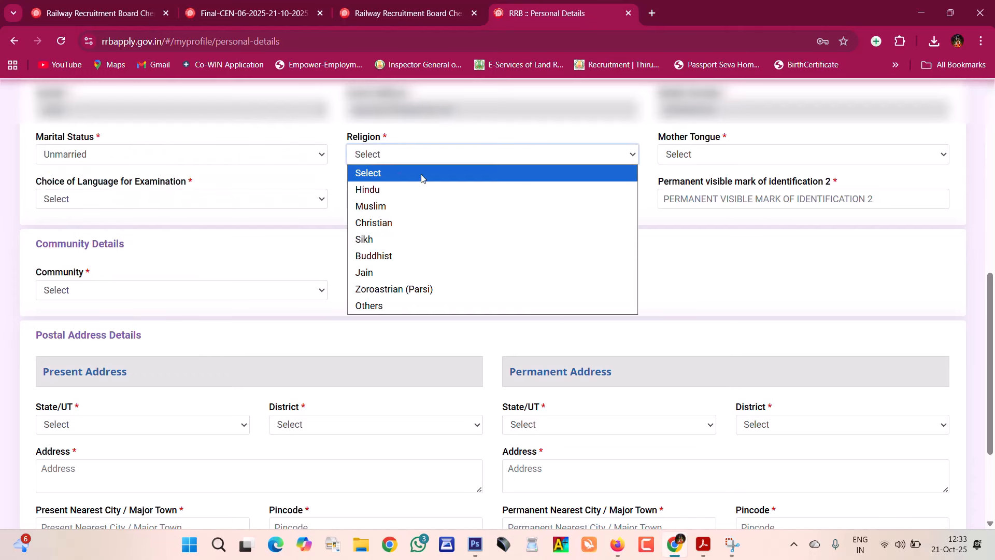
{"action": "left_click", "coordinate": [430, 190]}
{"action": "left_click", "coordinate": [764, 153]}
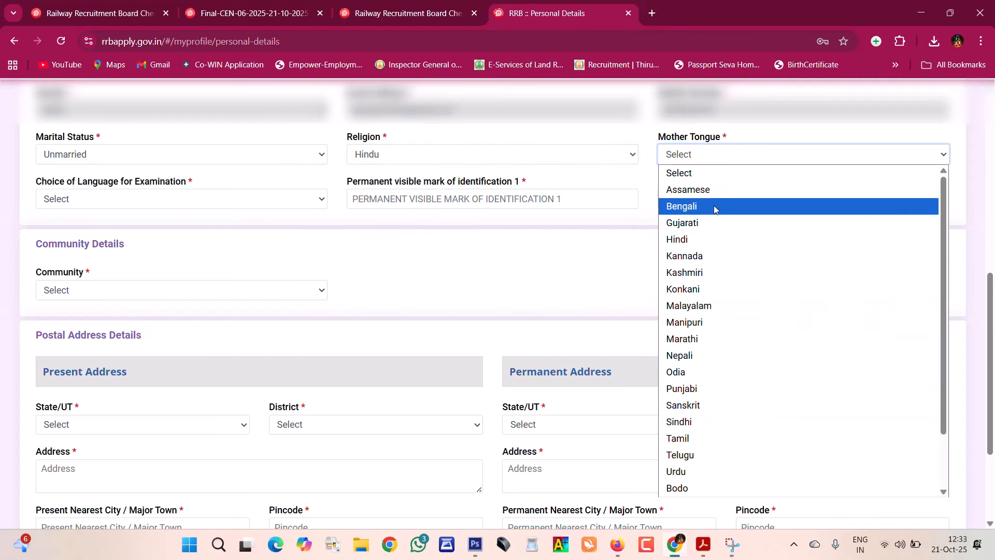
{"action": "left_click", "coordinate": [726, 439]}
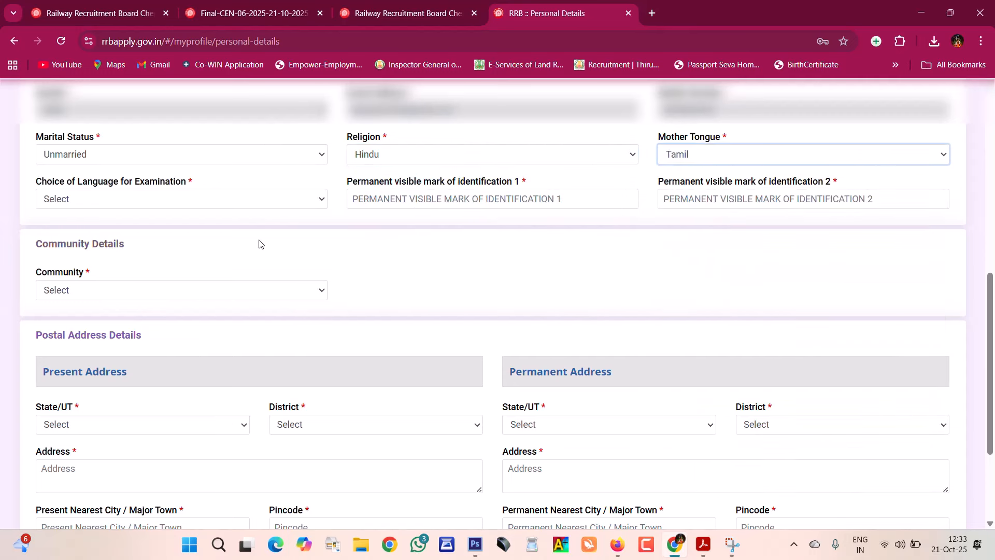
- Choose Tamil as the examination language and begin identification mark 1
{"action": "left_click", "coordinate": [83, 203]}
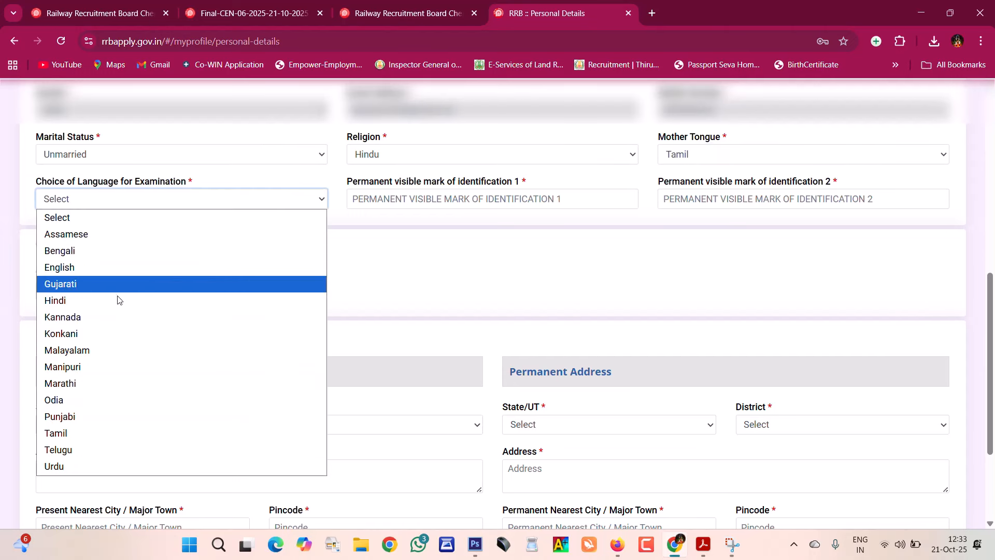
{"action": "left_click", "coordinate": [104, 440]}
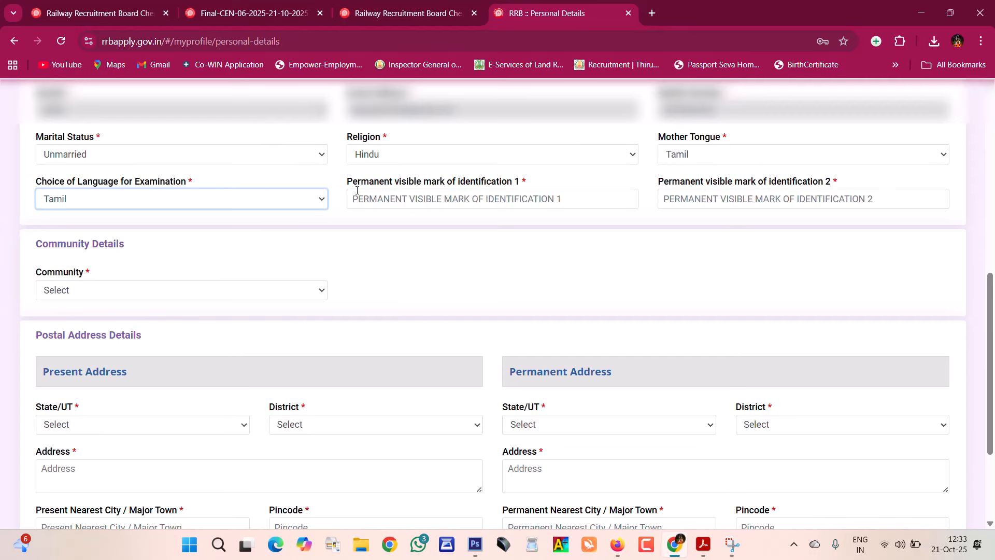
{"action": "left_click_drag", "start_coordinate": [355, 192], "coordinate": [545, 185]}
{"action": "left_click", "coordinate": [428, 260]}
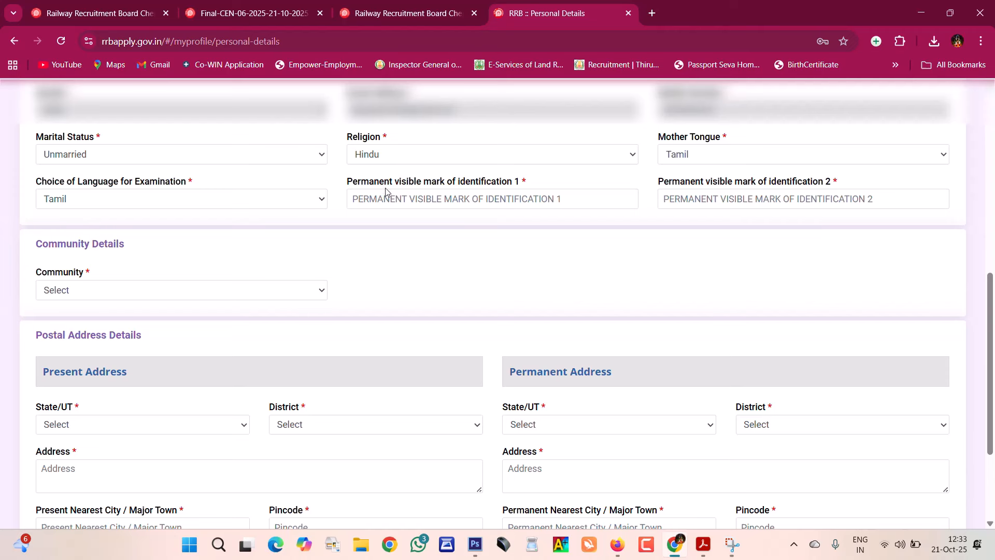
{"action": "left_click", "coordinate": [419, 192]}
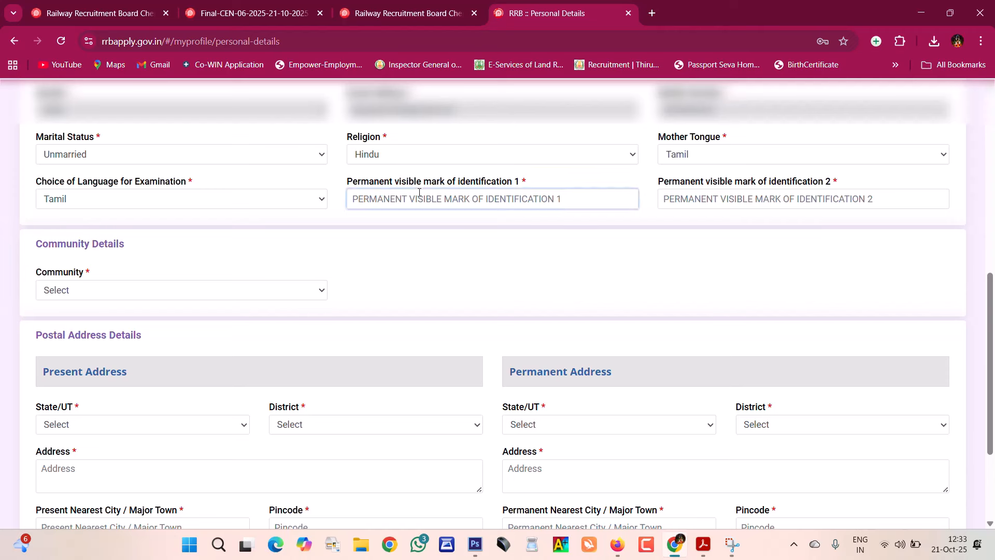
- Leave the community unchanged and set the present State/UT to TAMIL NADU
{"action": "scroll", "coordinate": [419, 192], "scroll_direction": "down", "scroll_amount": 1}
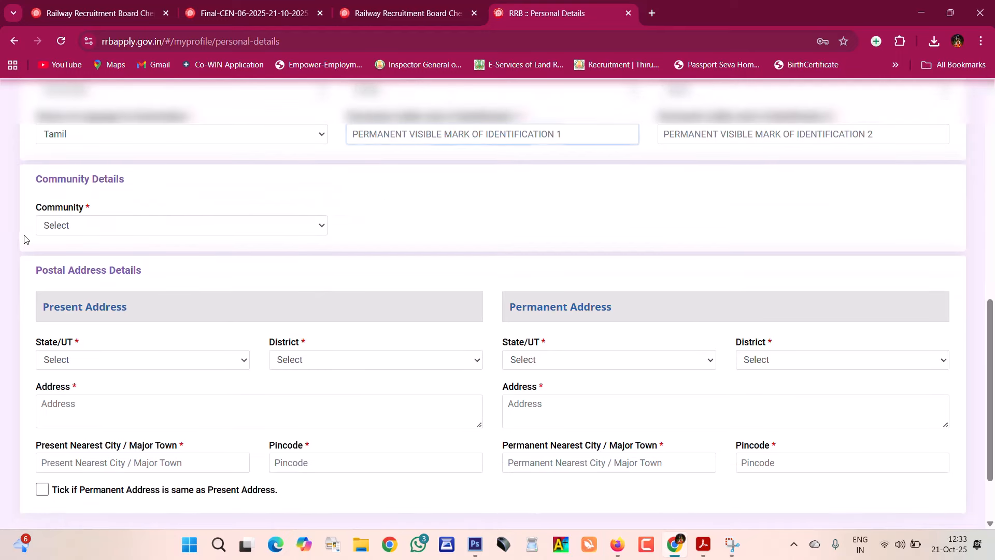
{"action": "left_click", "coordinate": [74, 228]}
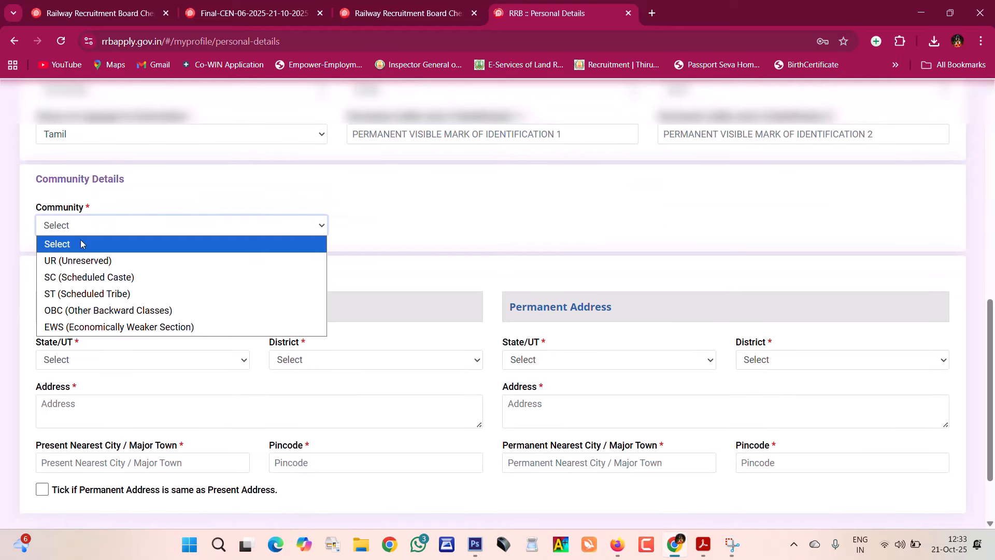
{"action": "left_click", "coordinate": [134, 243]}
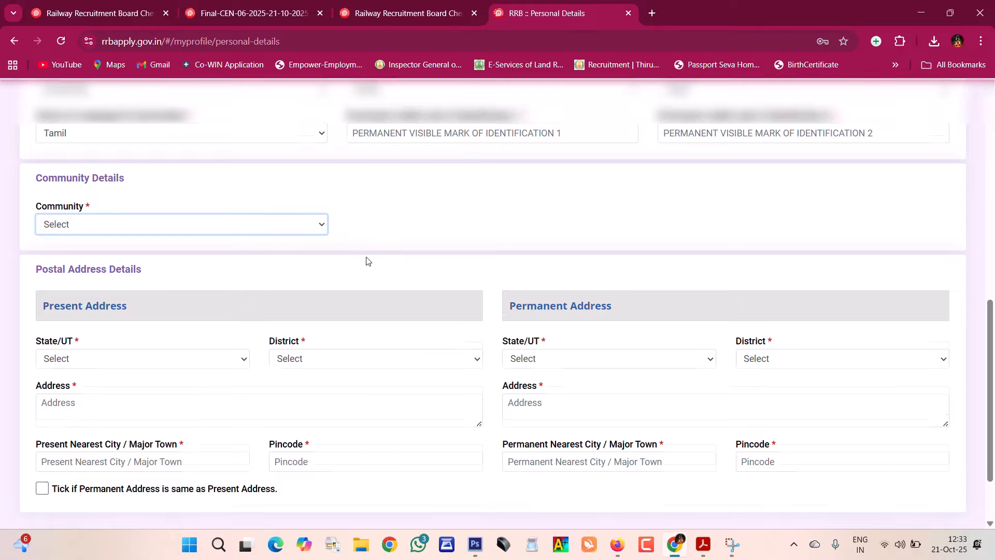
{"action": "scroll", "coordinate": [366, 259], "scroll_direction": "down", "scroll_amount": 2}
{"action": "left_click", "coordinate": [145, 269]}
{"action": "scroll", "coordinate": [109, 159], "scroll_direction": "down", "scroll_amount": 6}
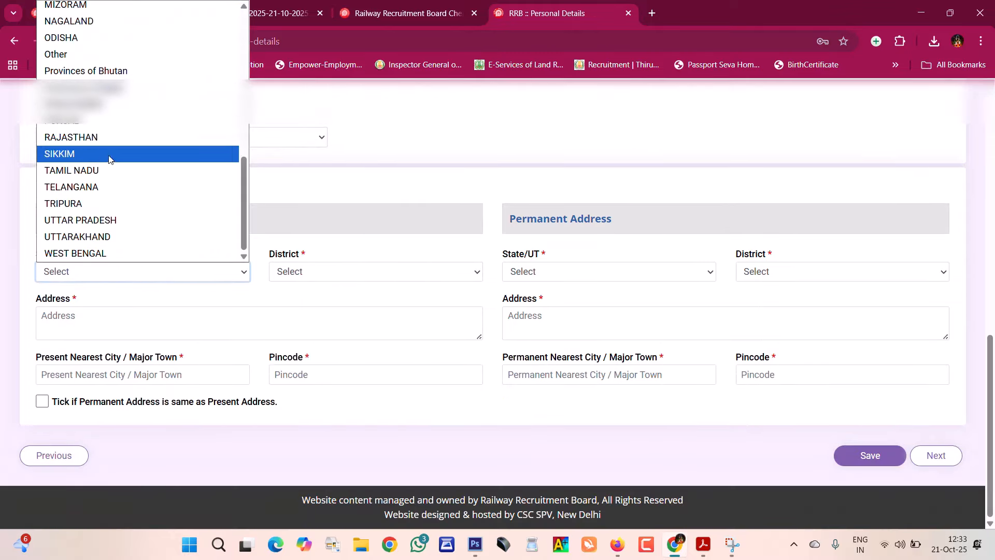
{"action": "left_click", "coordinate": [132, 170]}
- Pick Tirupathur district, enter the present address, and copy it as the permanent address
{"action": "left_click", "coordinate": [329, 271]}
{"action": "scroll", "coordinate": [363, 177], "scroll_direction": "down", "scroll_amount": 5}
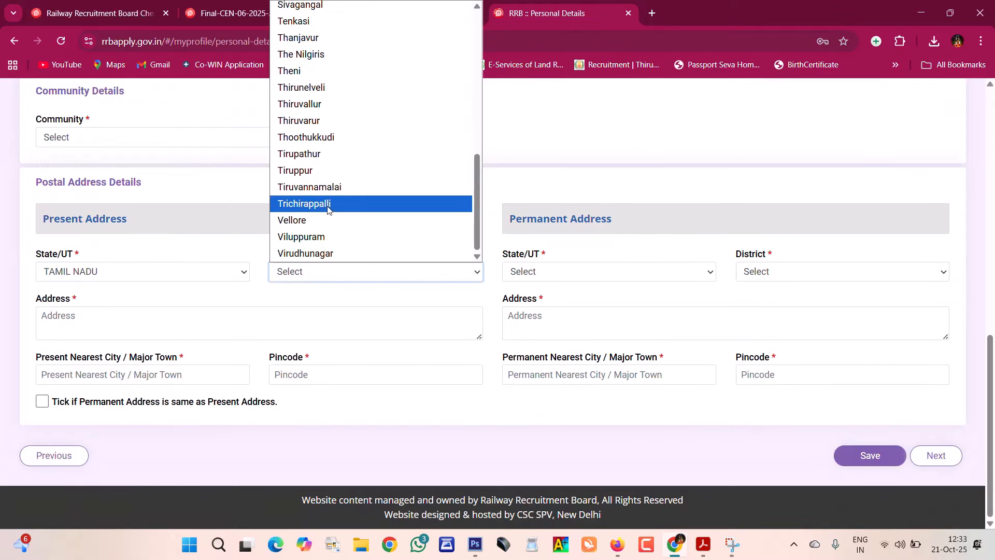
{"action": "left_click", "coordinate": [347, 153]}
{"action": "left_click", "coordinate": [103, 312]}
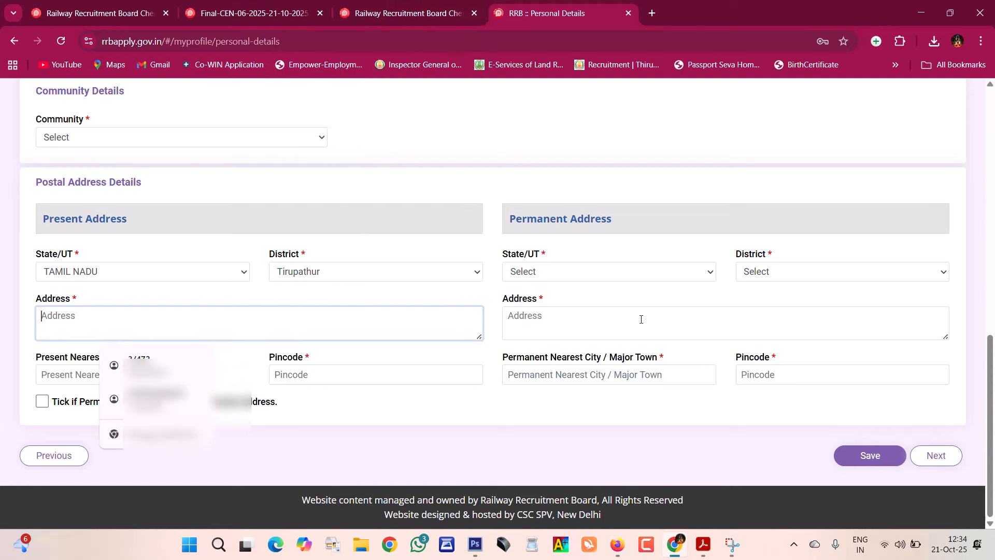
{"action": "left_click", "coordinate": [378, 431]}
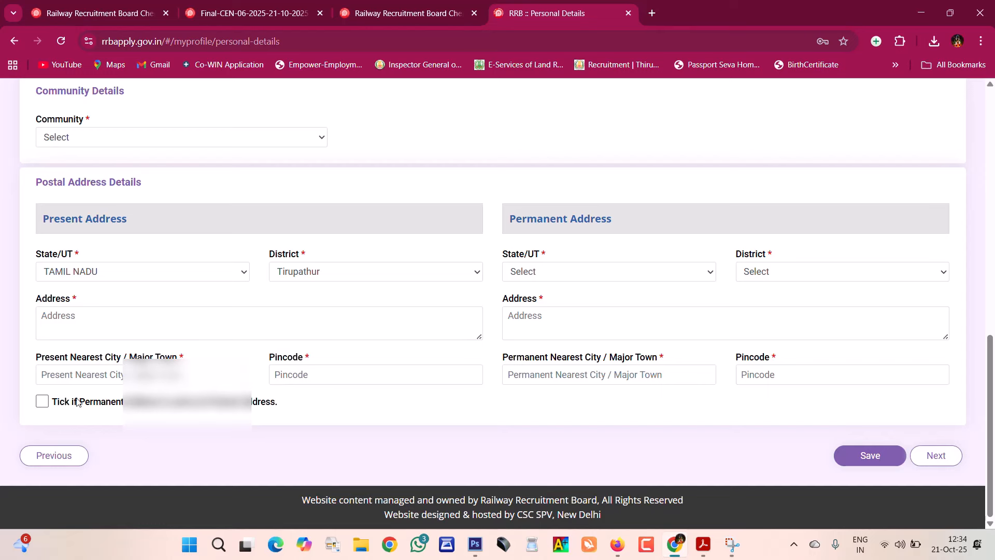
{"action": "left_click", "coordinate": [42, 403]}
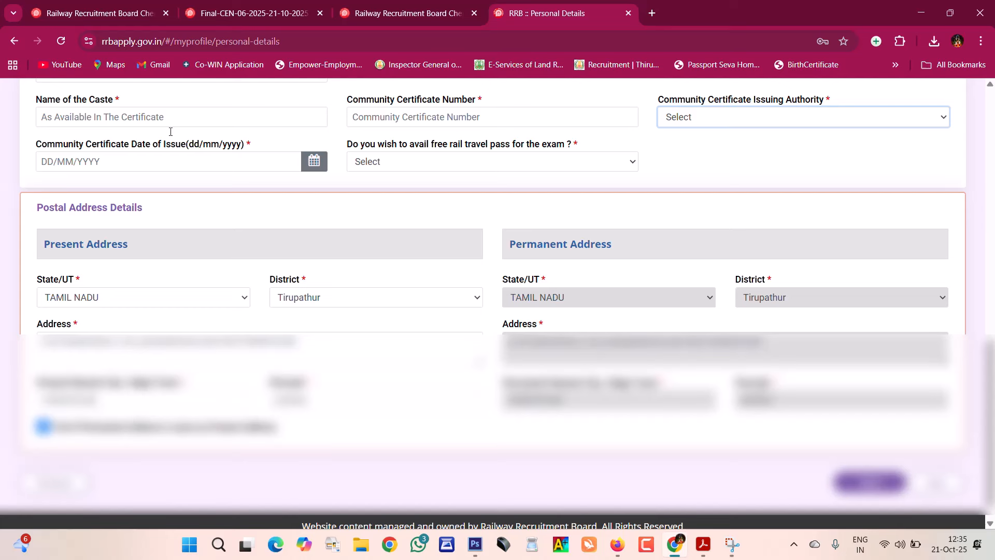
- Set the free rail travel pass option to Yes
{"action": "left_click", "coordinate": [429, 168]}
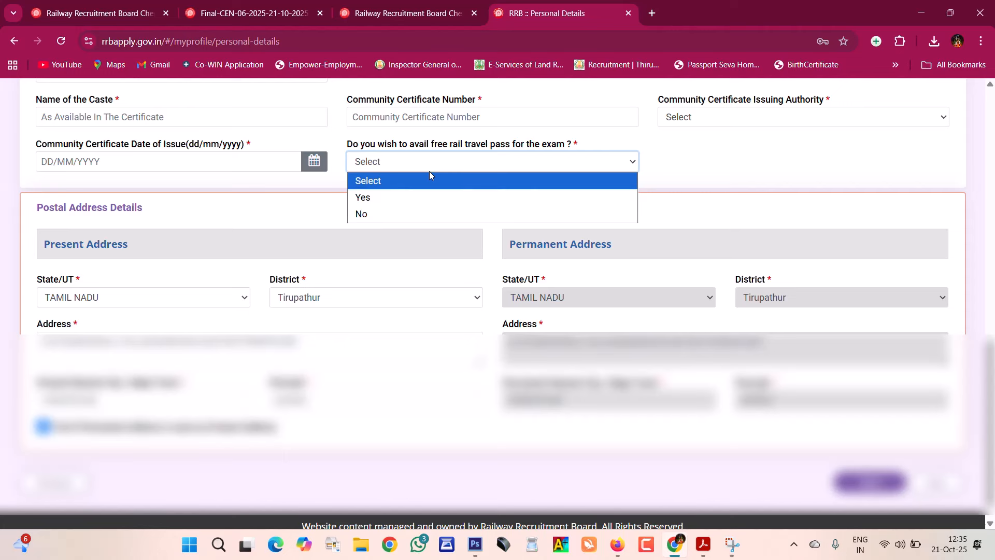
{"action": "left_click", "coordinate": [444, 197]}
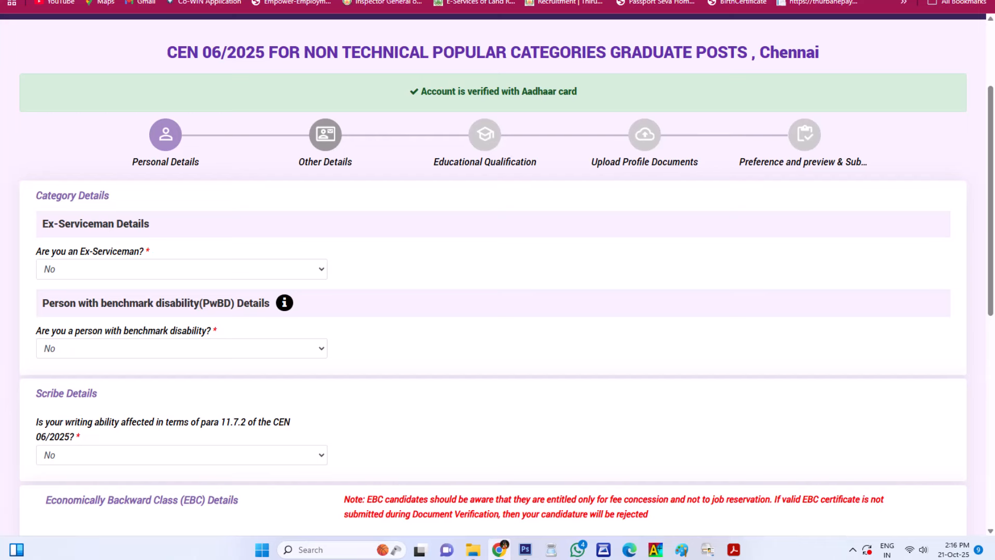
{"action": "scroll", "coordinate": [497, 274], "scroll_direction": "down", "scroll_amount": 3}
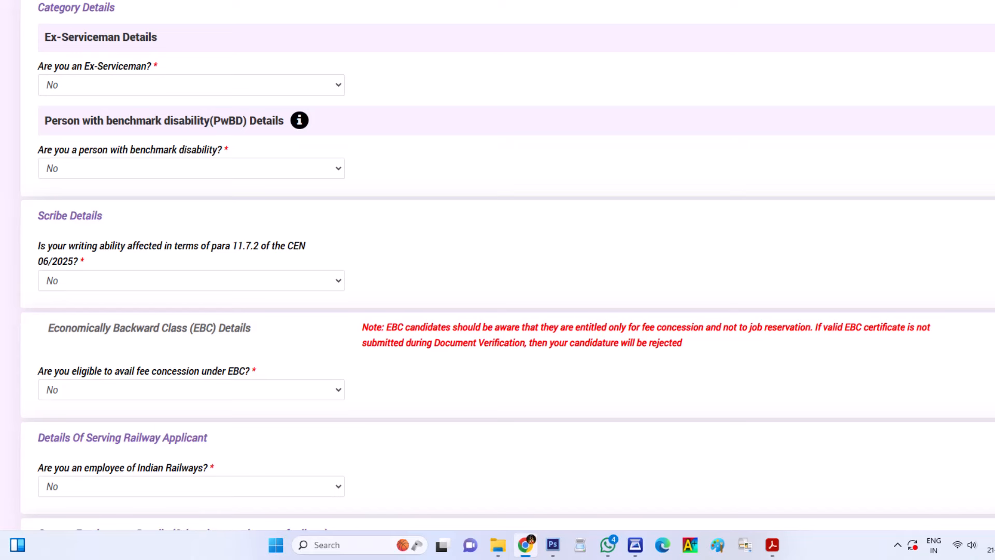
- Scroll down the Educational Qualification form to the qualification fields
{"action": "scroll", "coordinate": [498, 280], "scroll_direction": "down", "scroll_amount": 5}
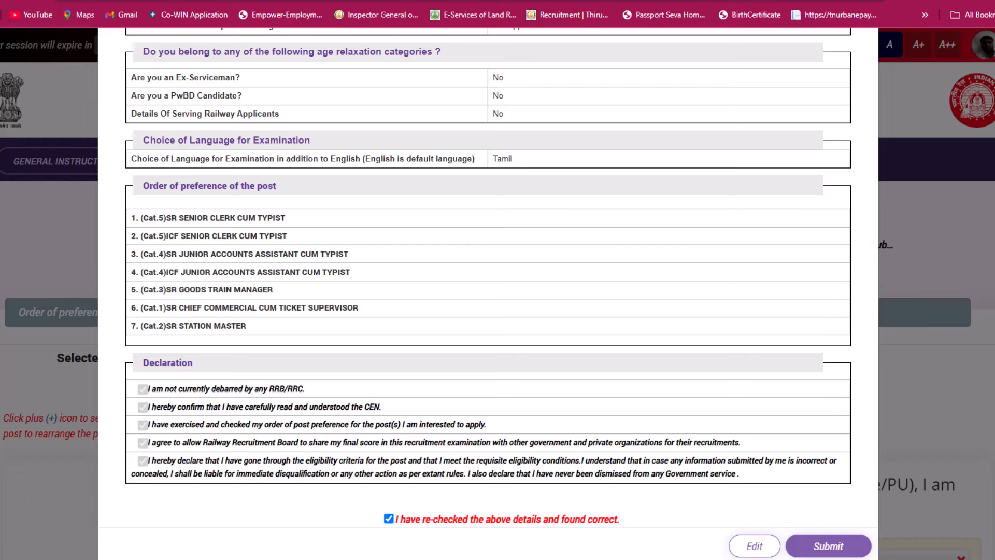
- Submit the reviewed RRB NTPC Graduate application
{"action": "left_click", "coordinate": [828, 546]}
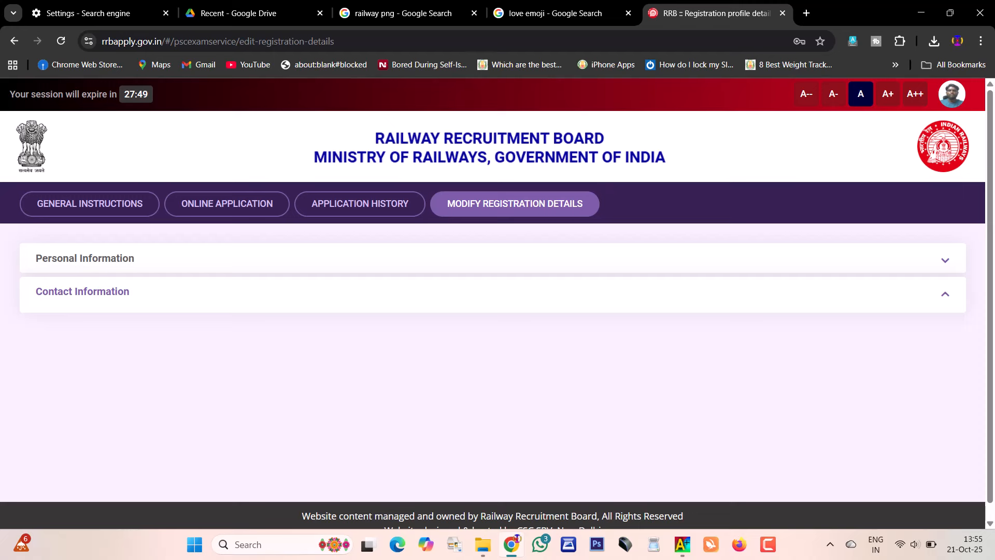
- Expand then collapse Personal Information to reveal the registered e-mail and mobile details
{"action": "left_click", "coordinate": [84, 258]}
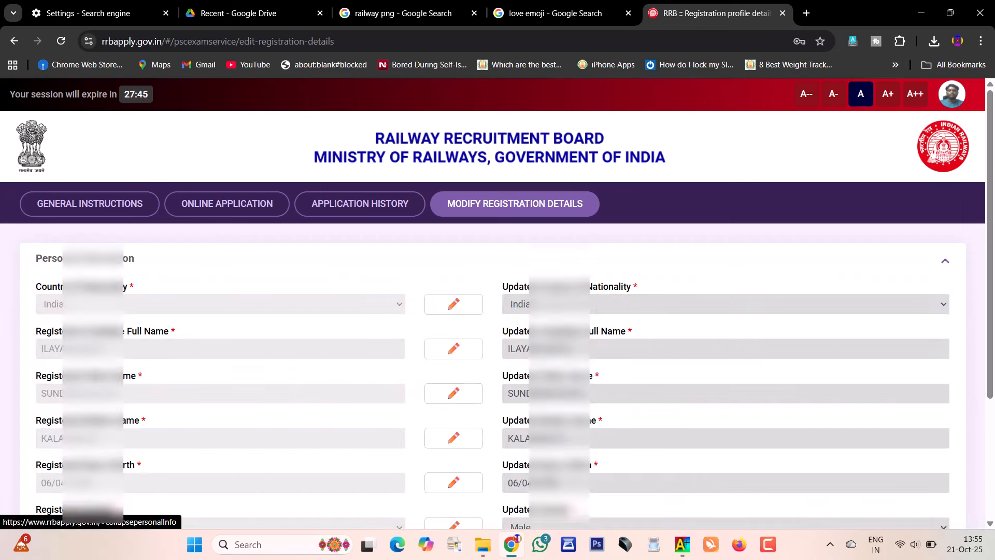
{"action": "left_click", "coordinate": [85, 258]}
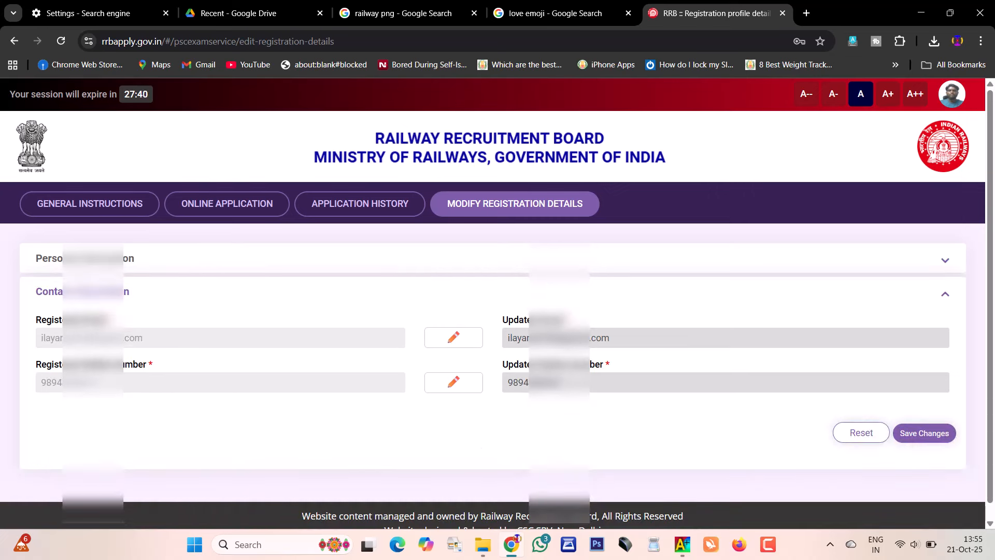